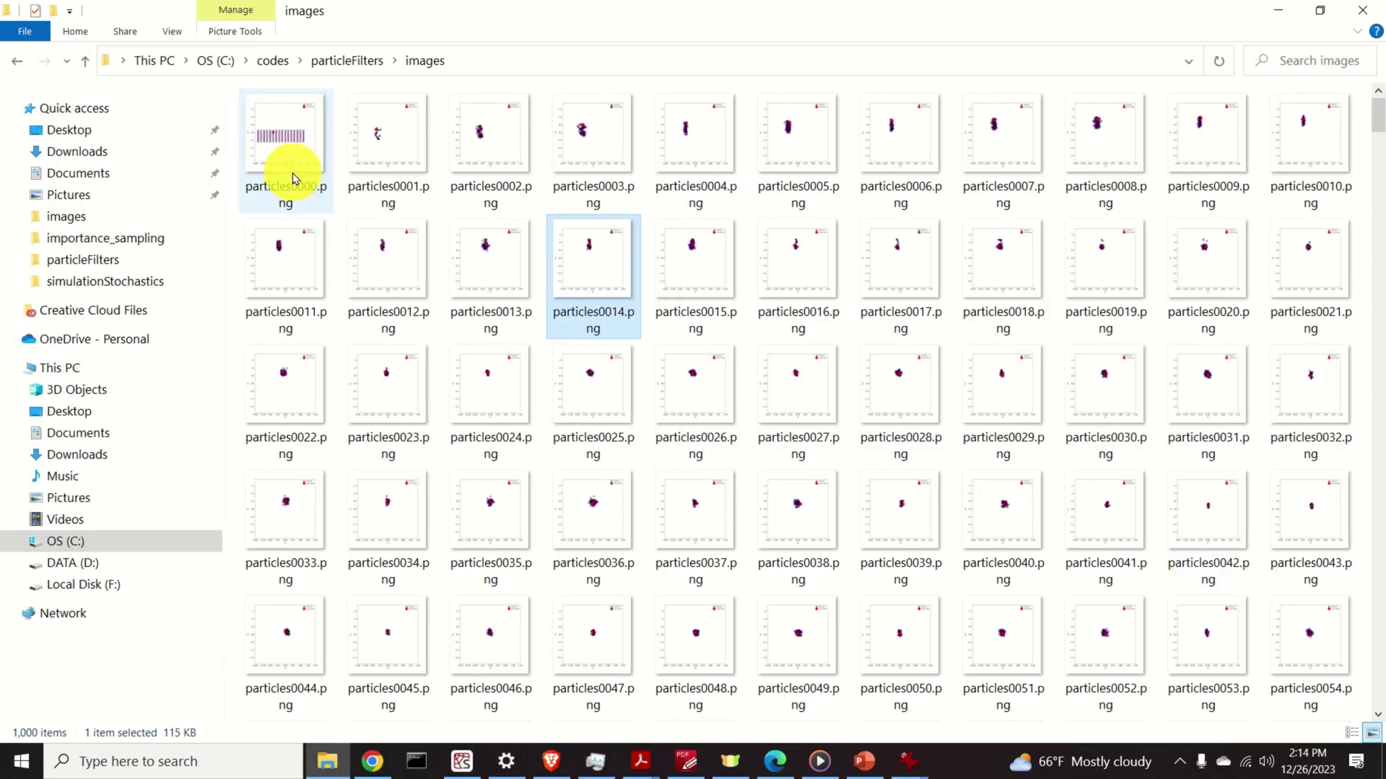
Scroll through the particle PNG frames, preview particles0015.png full size, then return to the folder
scroll(887, 175, down, 15)
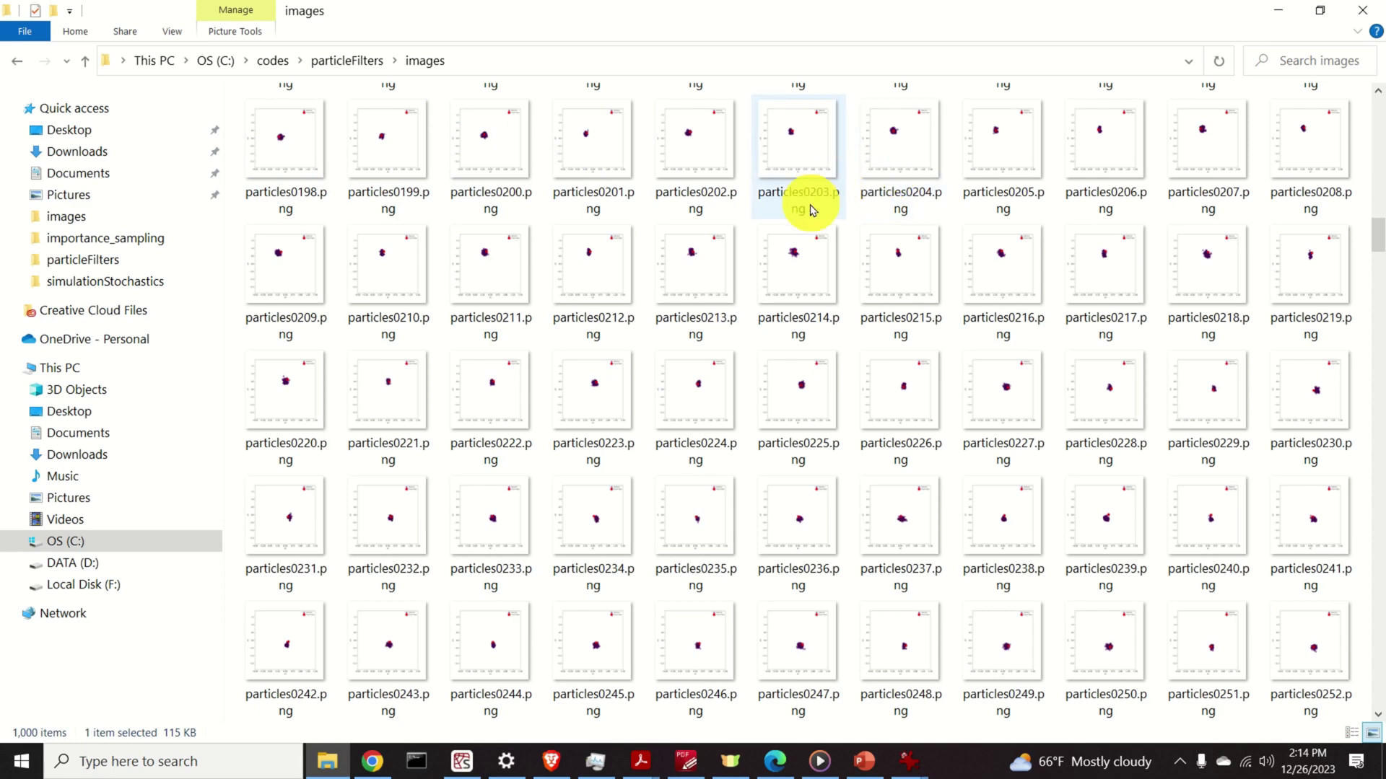
scroll(792, 238, up, 15)
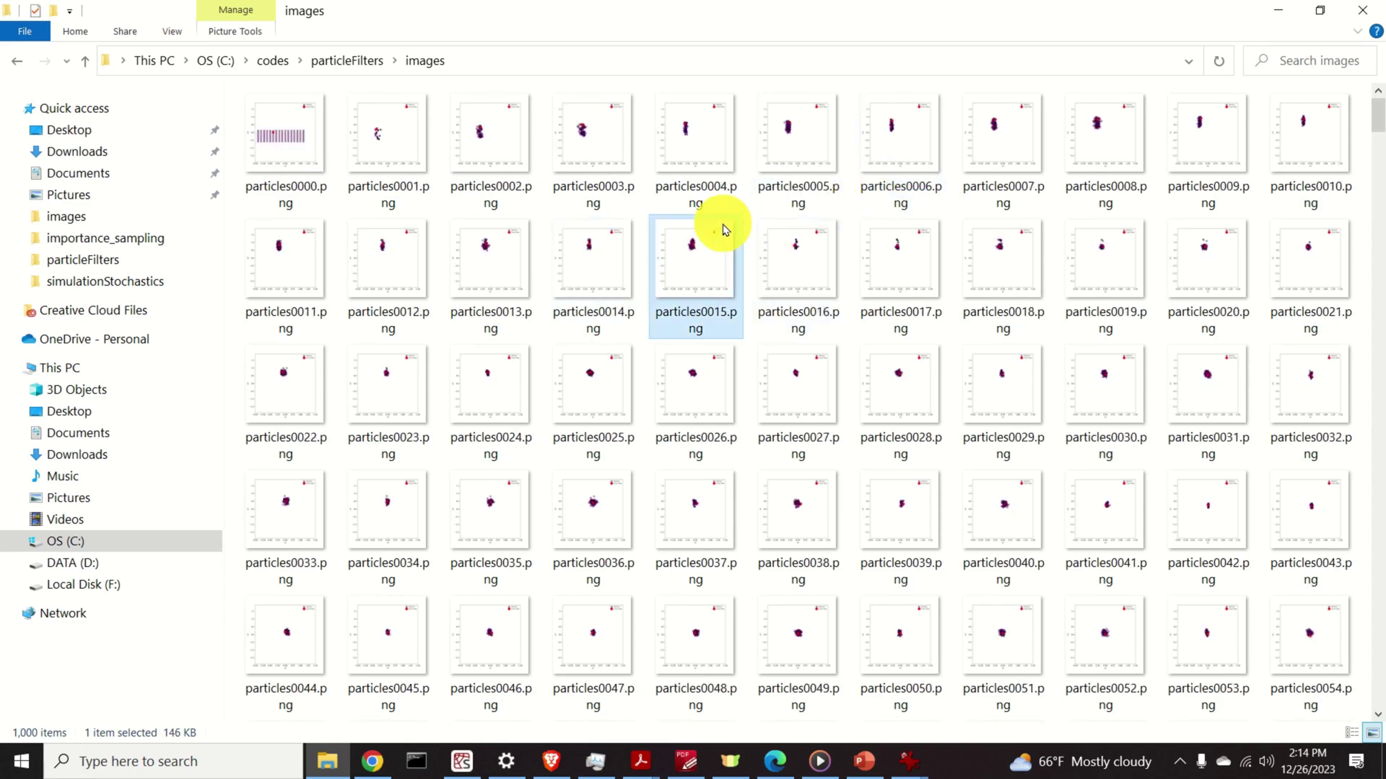
double_click(722, 244)
click(937, 394)
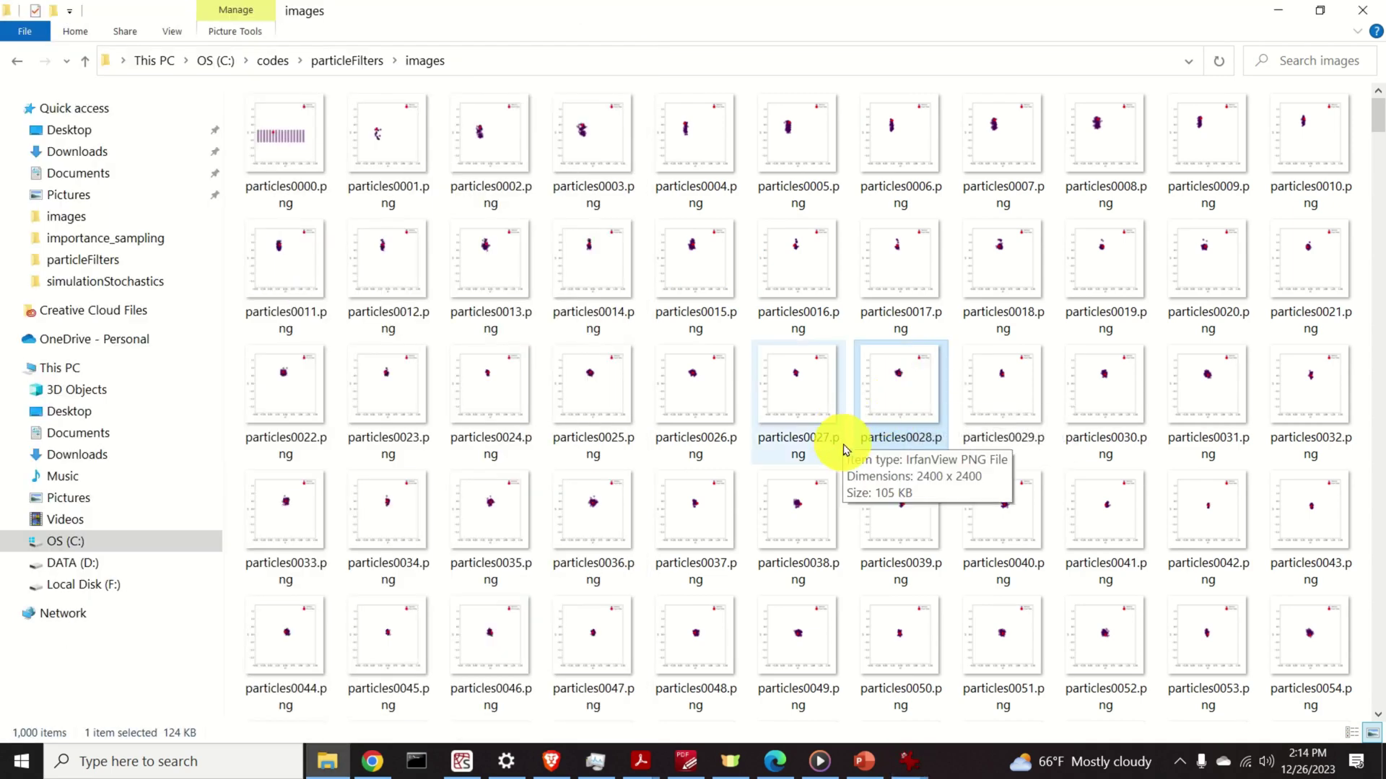
View particles0038, 0025 and 0039 in IrfanView, comparing them against the finished video in Media Player
double_click(809, 496)
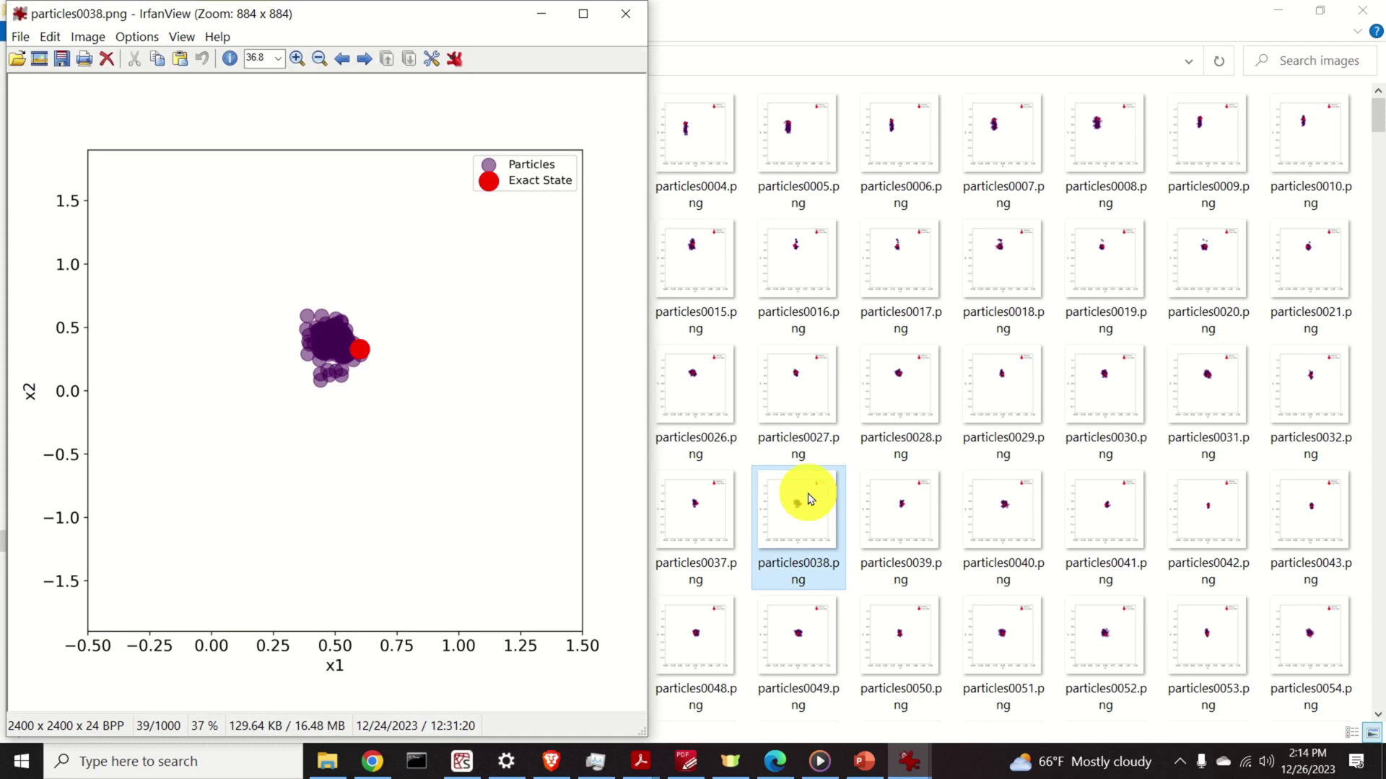
click(817, 762)
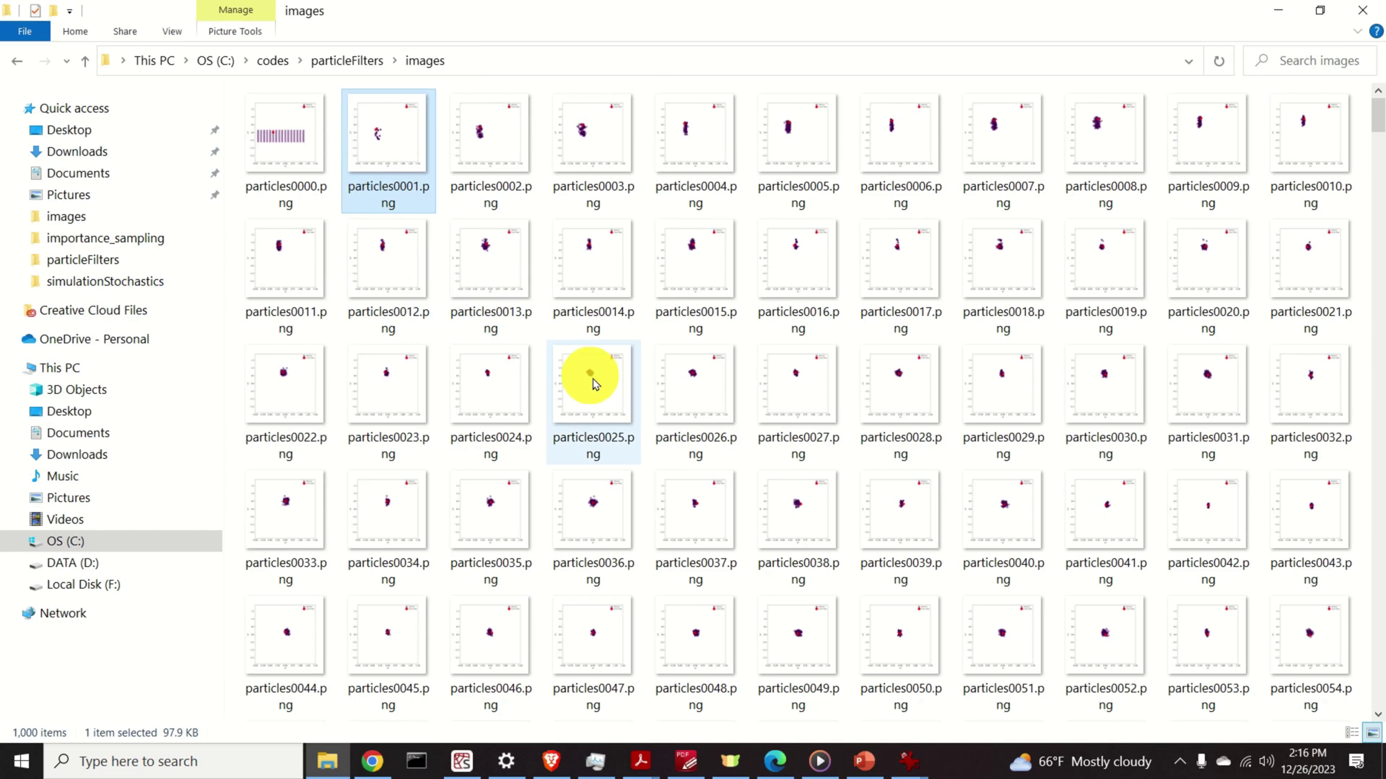
double_click(594, 384)
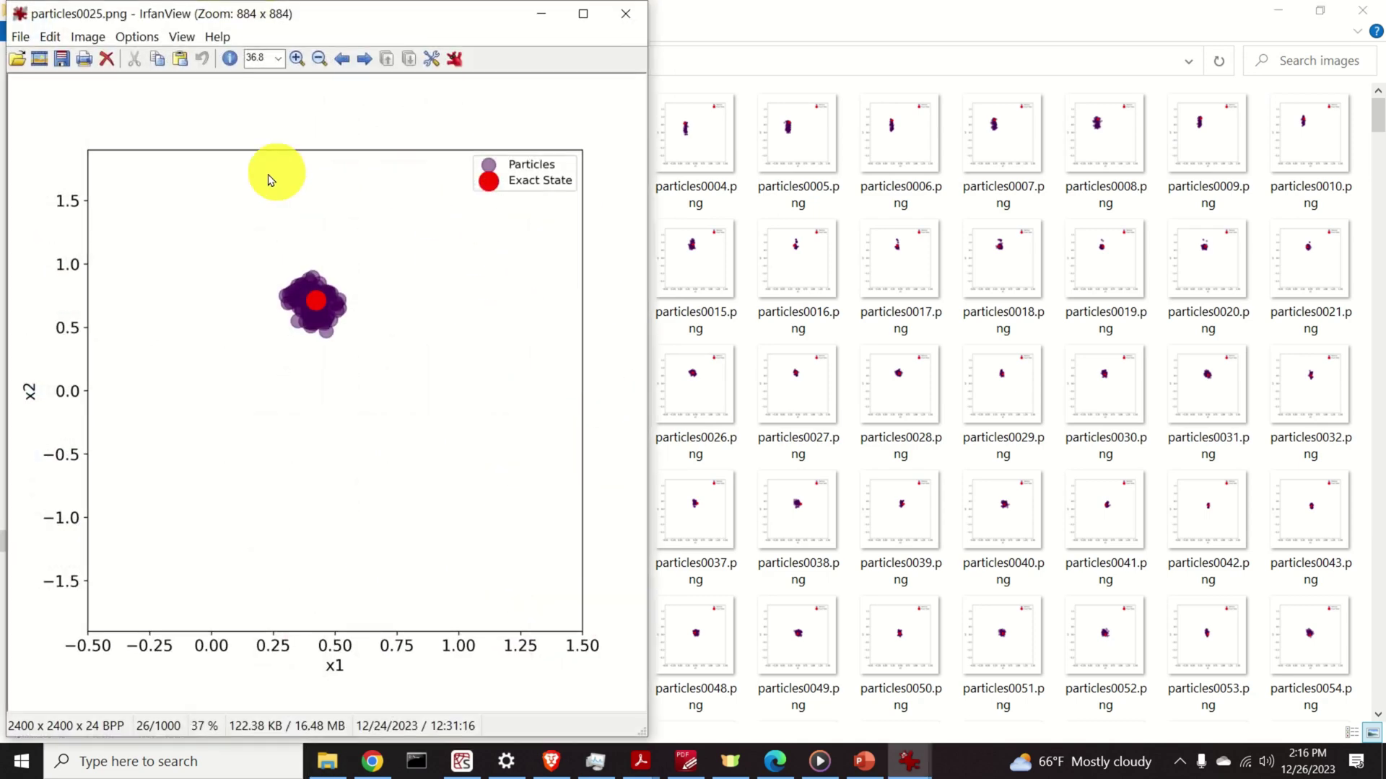
double_click(917, 527)
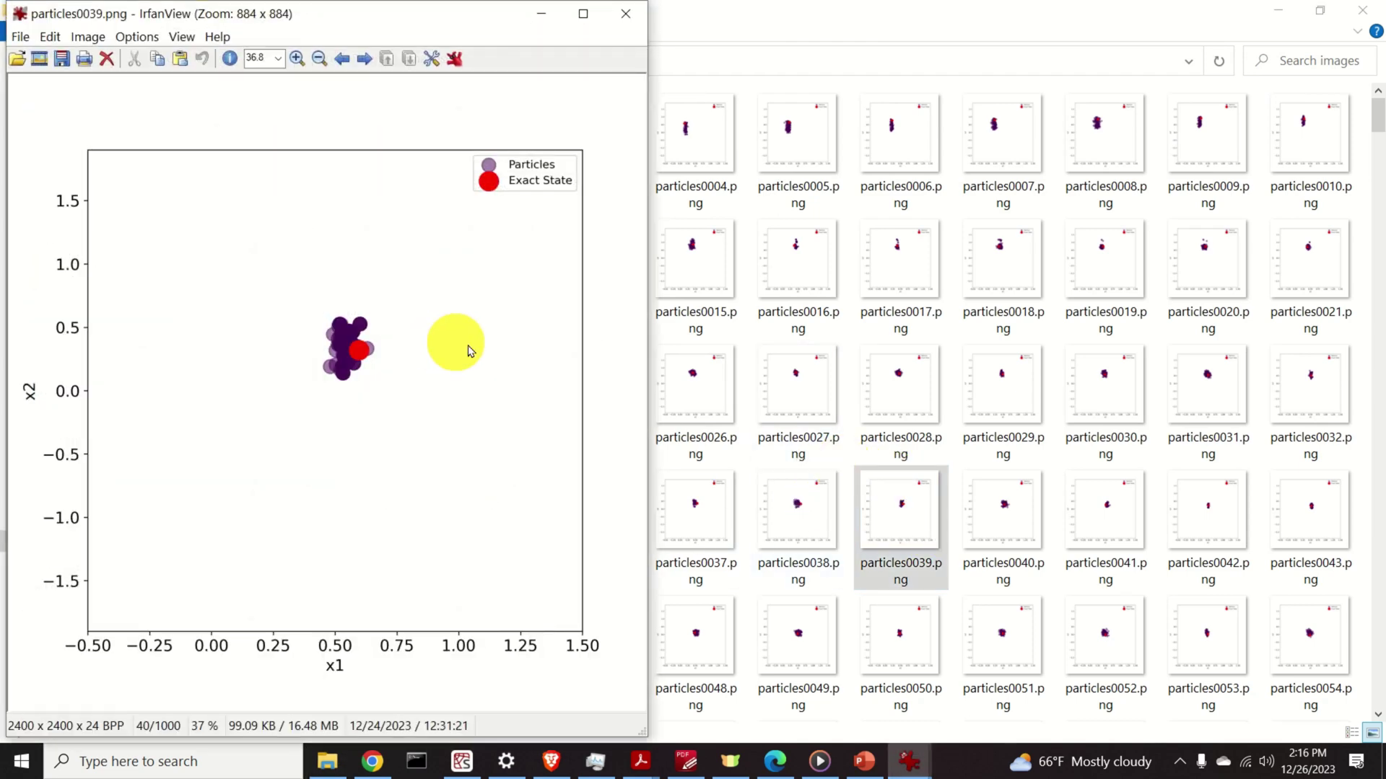
click(819, 761)
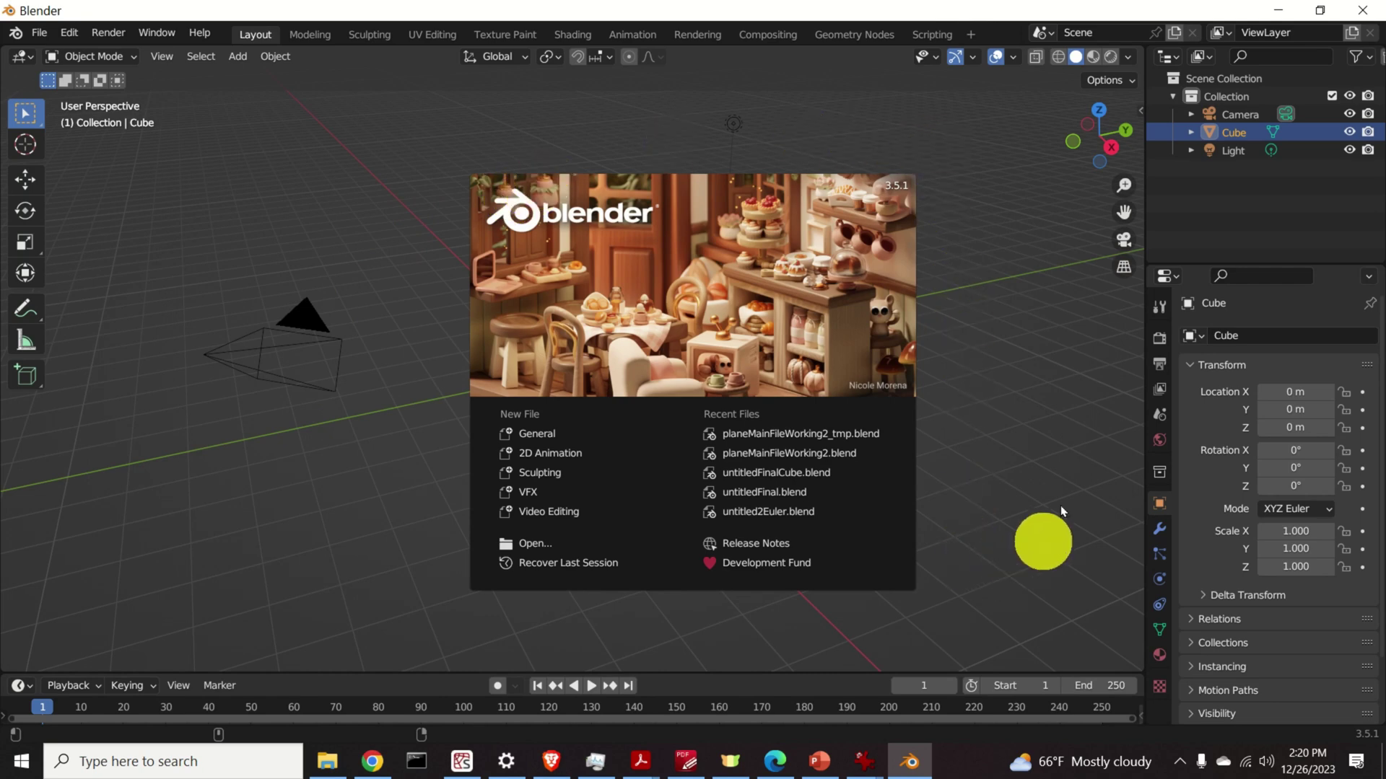
Close Blender's splash screen and bring up the new-workspace list showing the Video Editing options
click(191, 185)
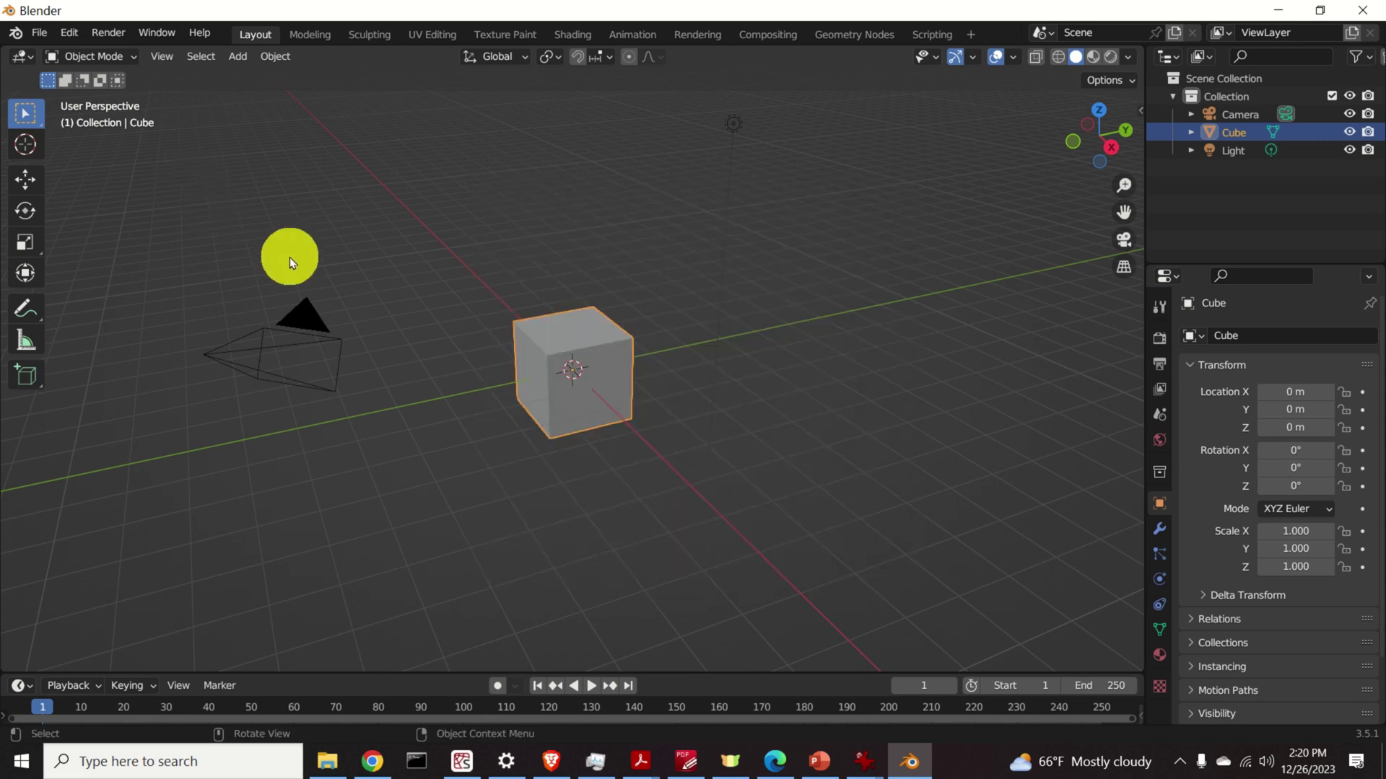
click(971, 33)
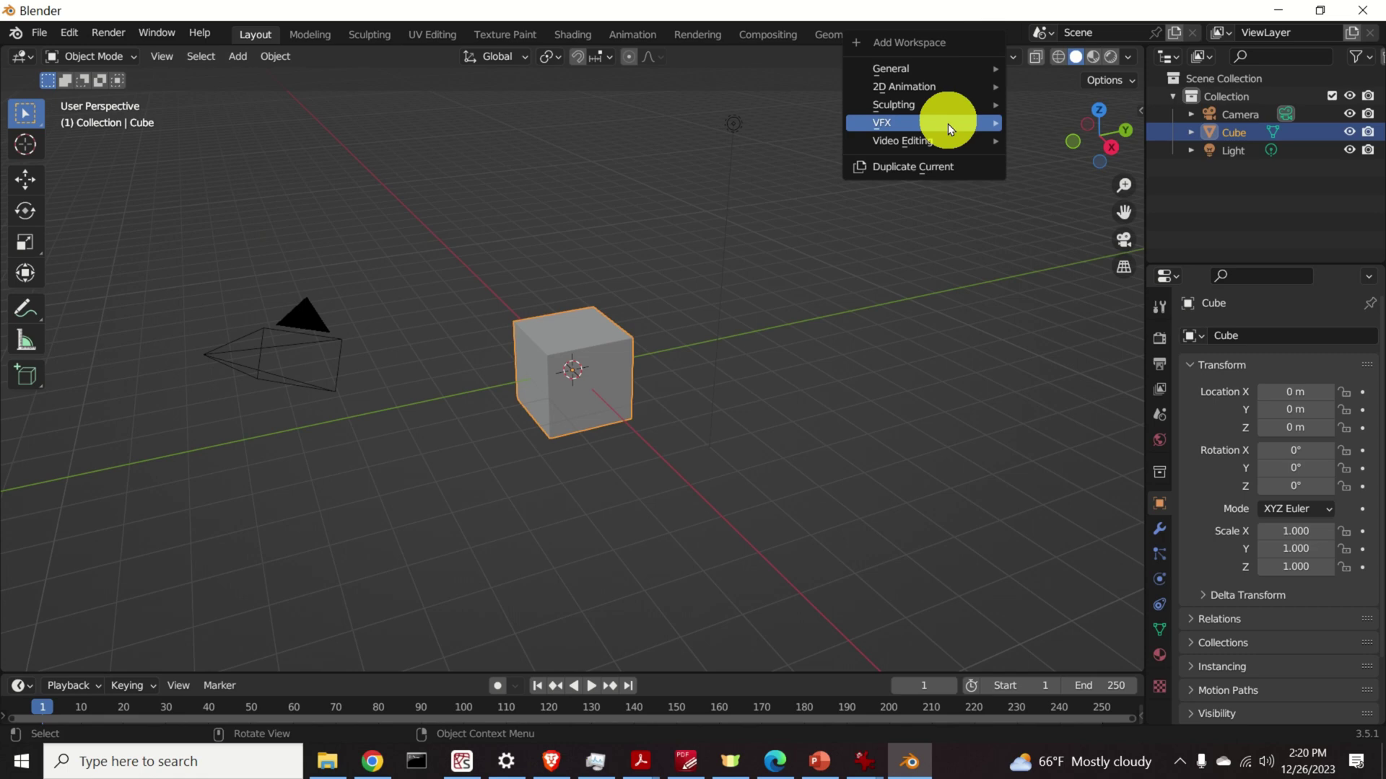
mouse_move(944, 140)
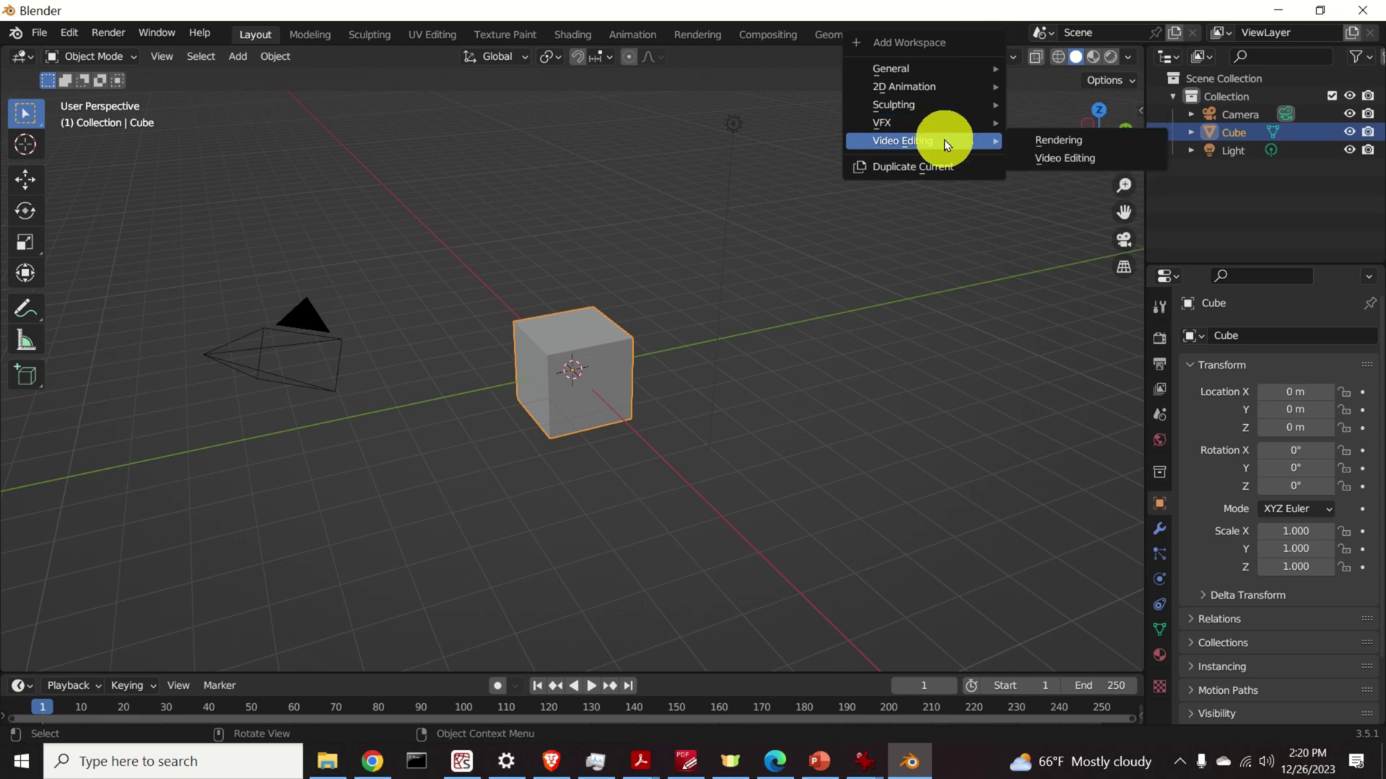
Add a Video Editing > Video Editing workspace and switch its top editor from Preview to Sequencer
click(1046, 158)
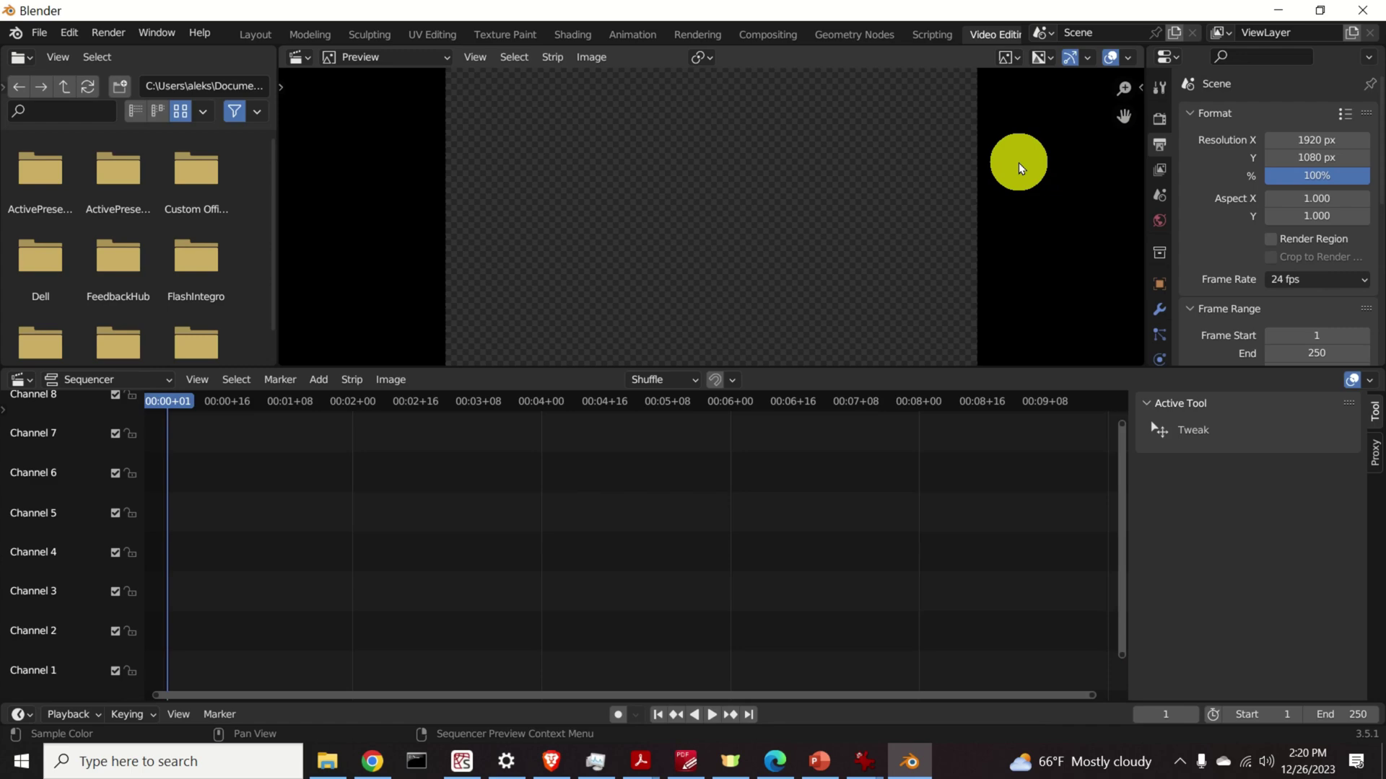
click(448, 62)
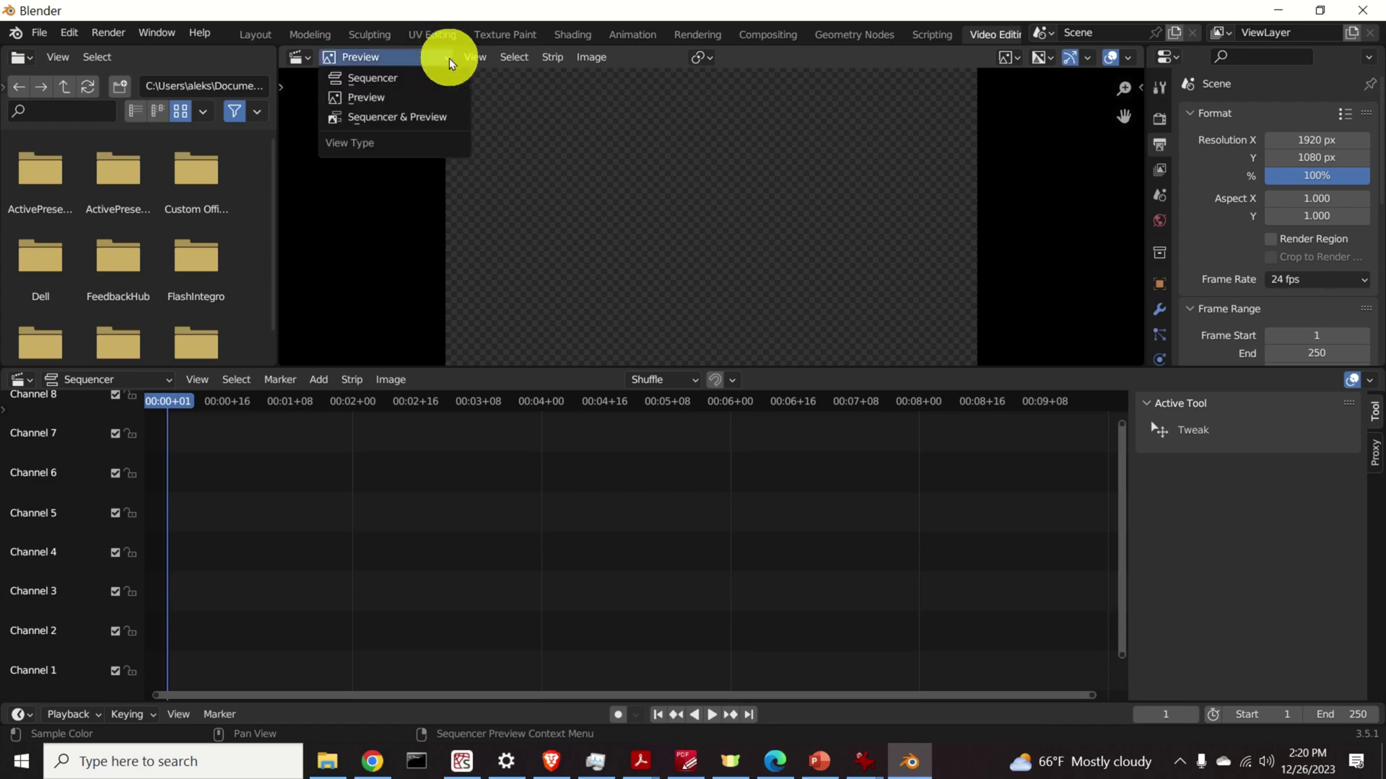
click(418, 80)
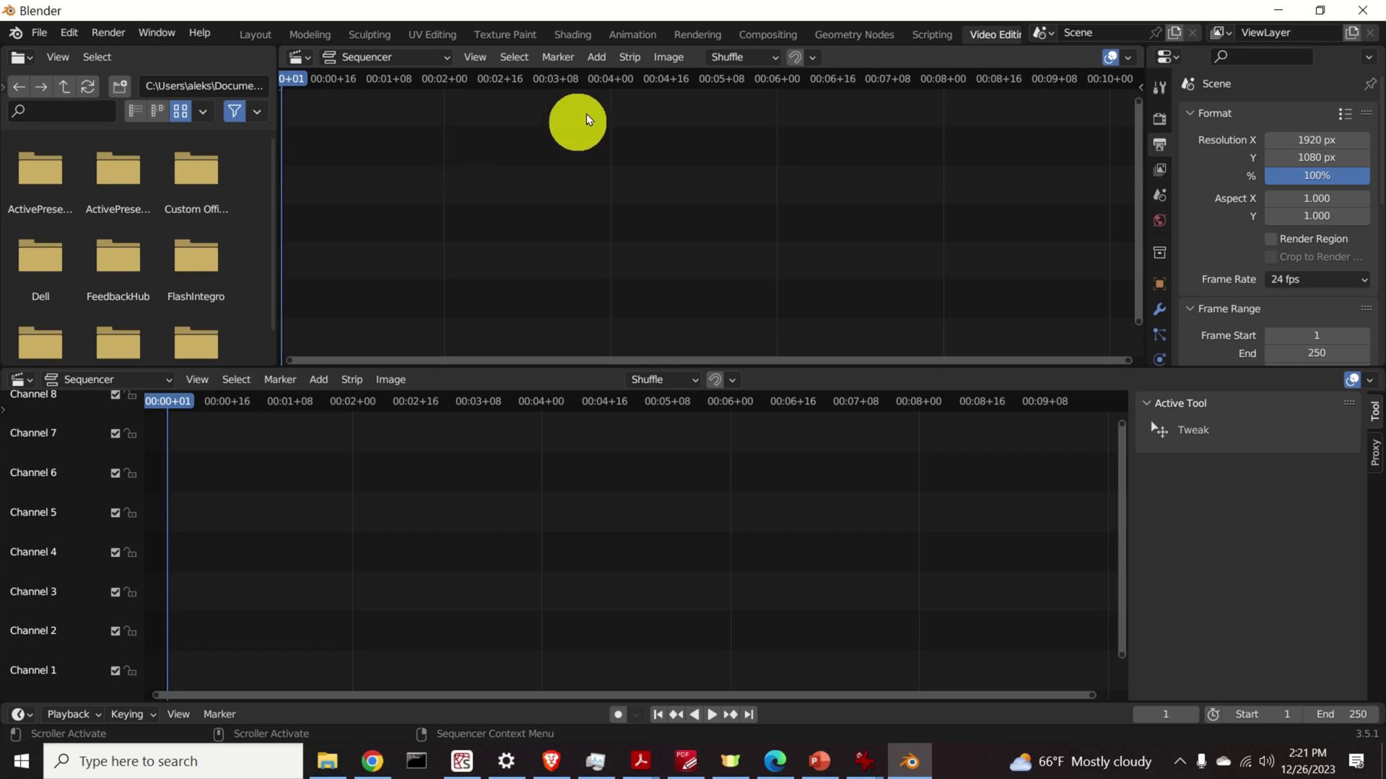
Start adding an Image/Sequence strip and browse to C:\codes, sorted by Date Modified
click(598, 58)
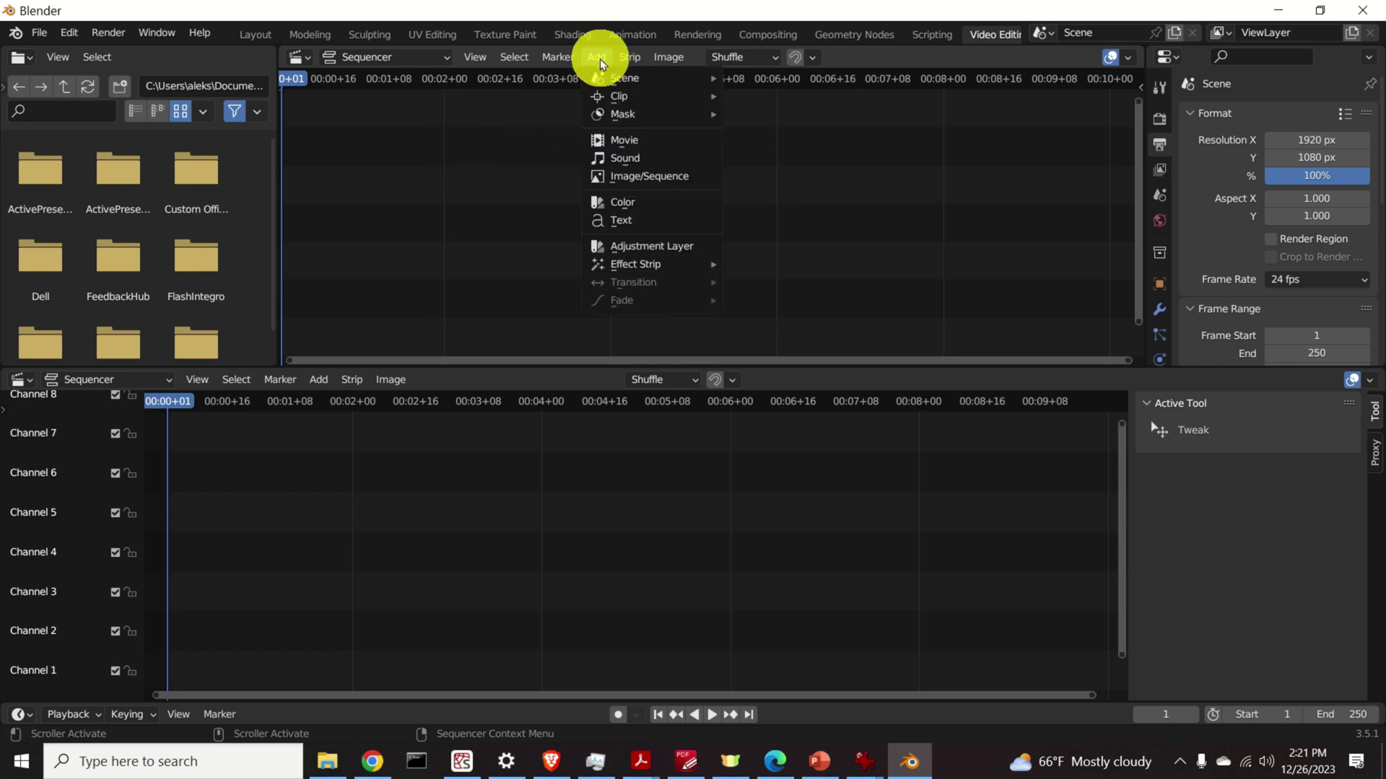
click(653, 180)
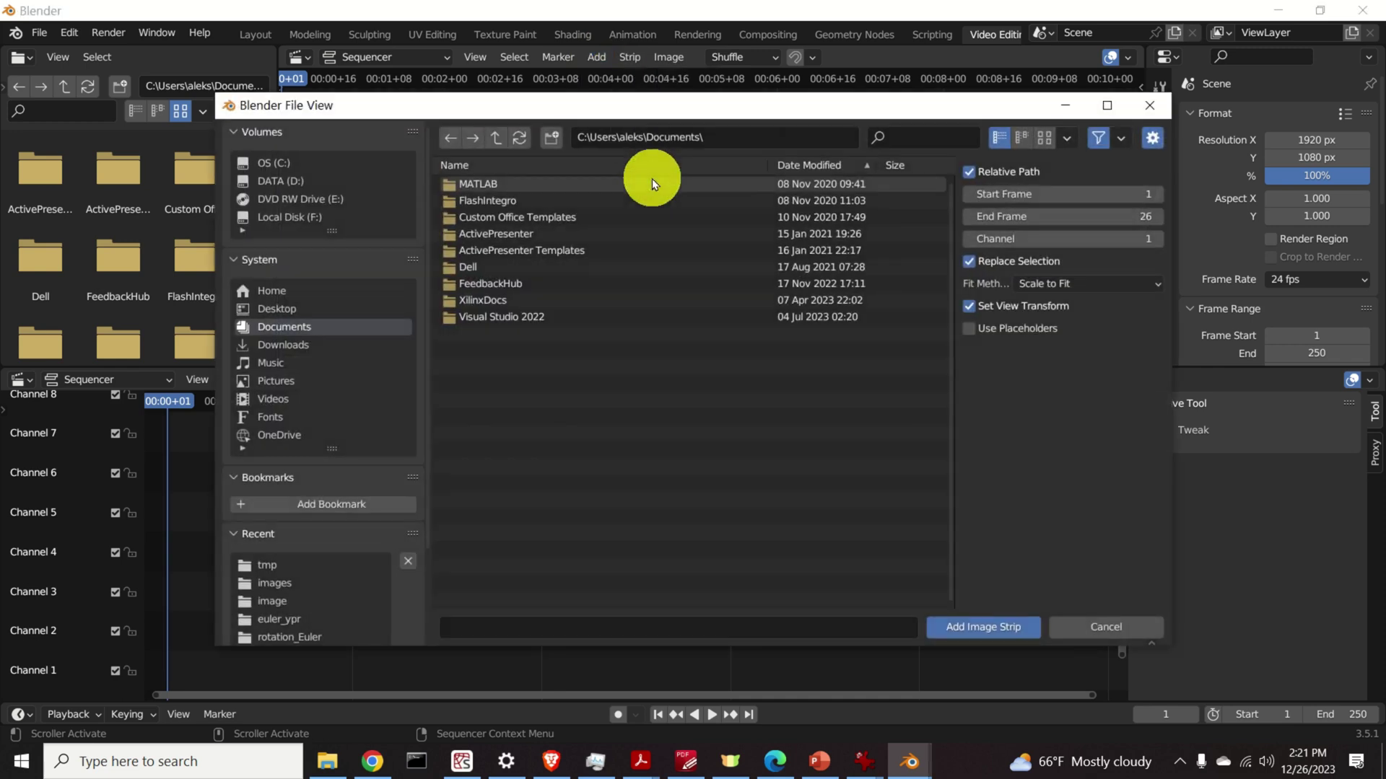
click(285, 164)
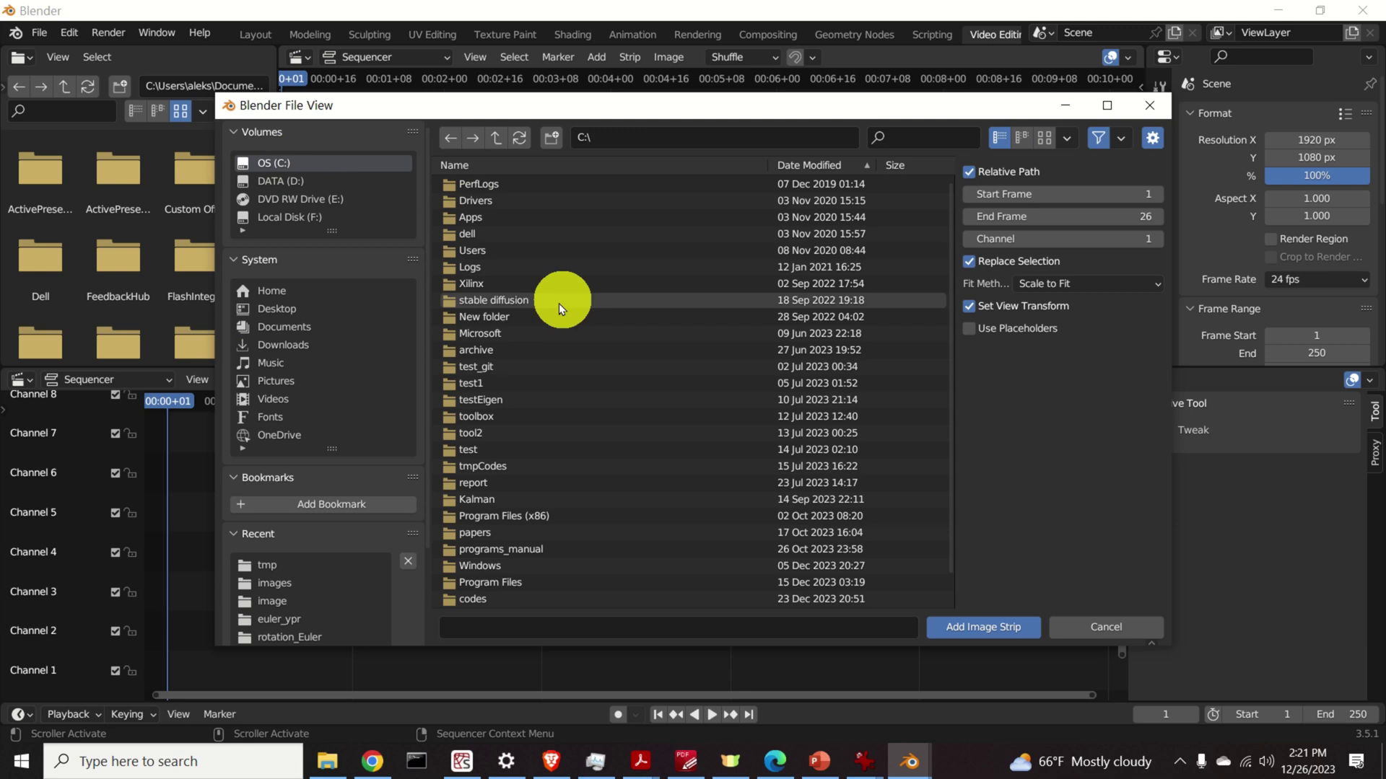
click(489, 431)
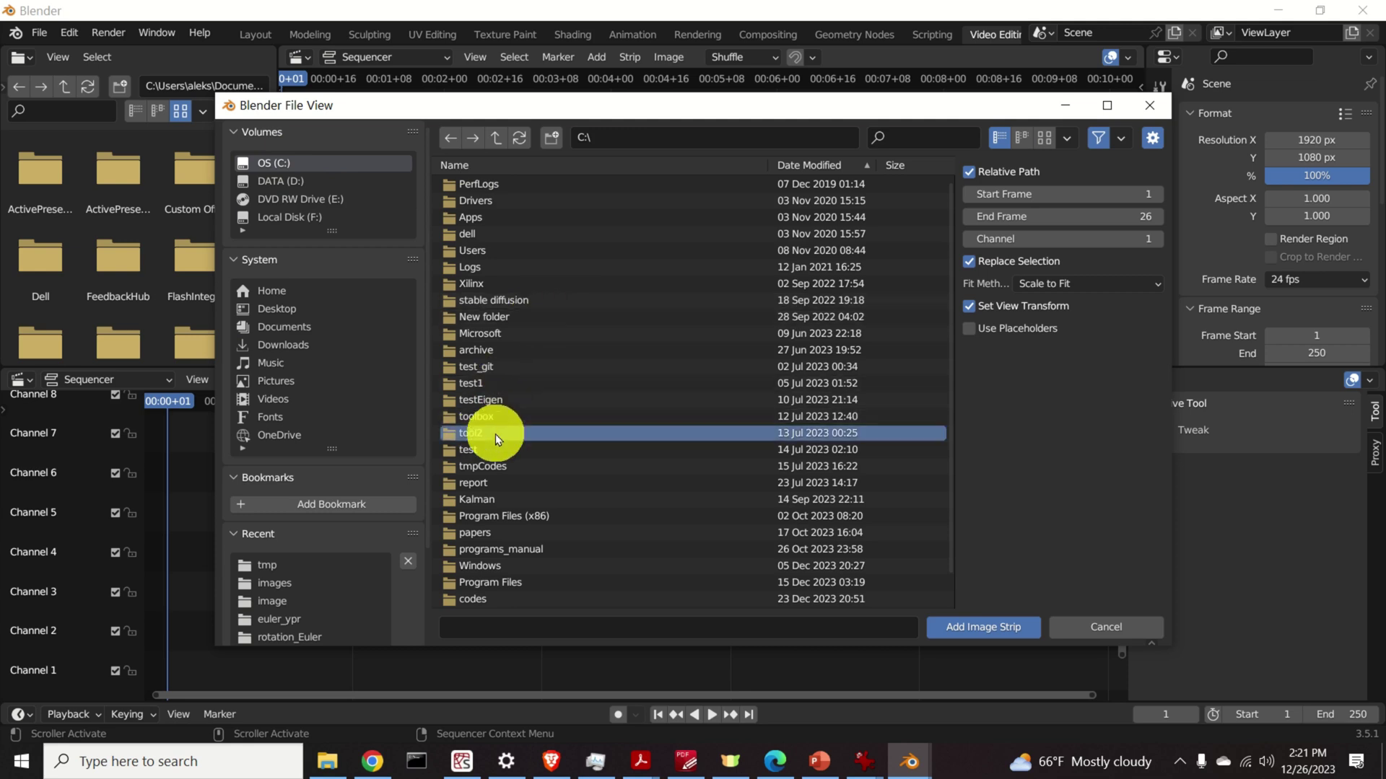
click(487, 598)
double_click(487, 598)
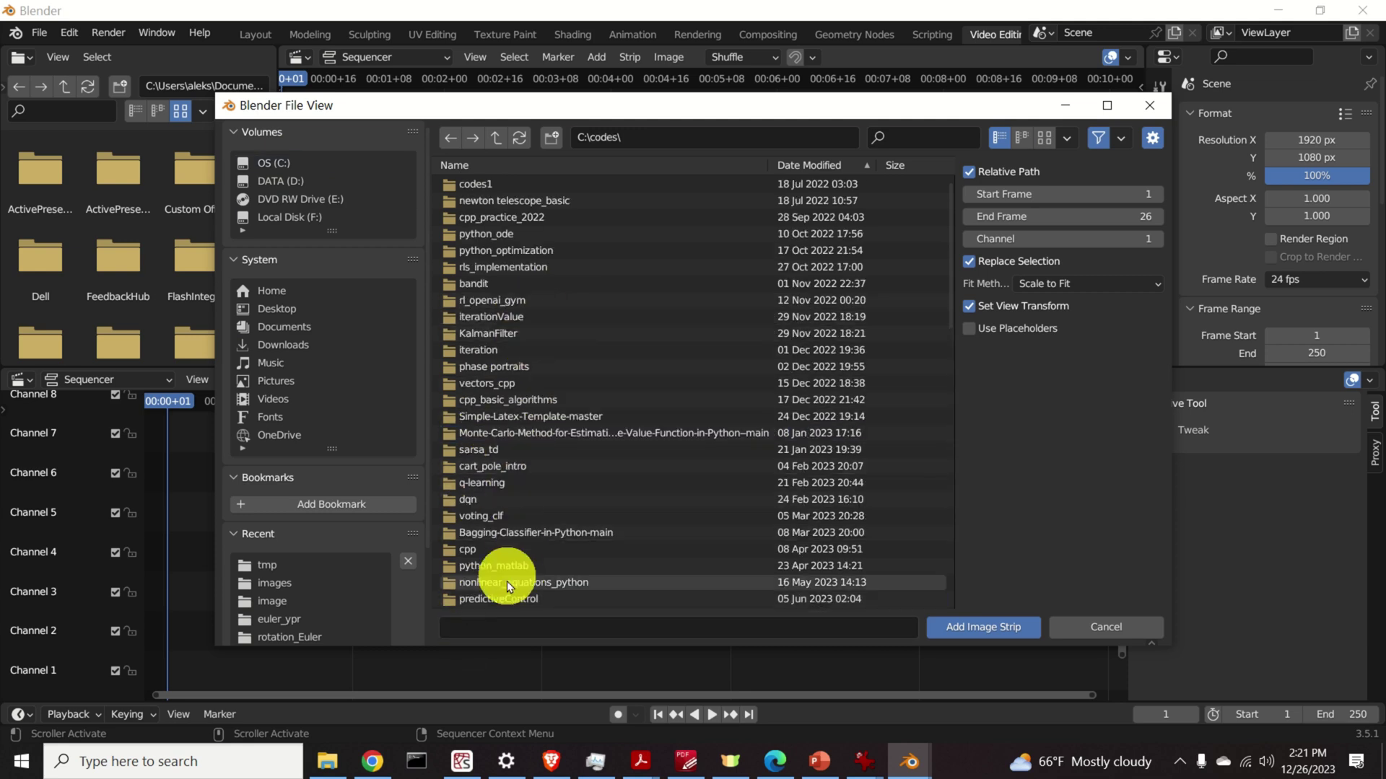
click(802, 166)
Open particleFilters\images and scroll down through the frames to particles0837.png
double_click(538, 183)
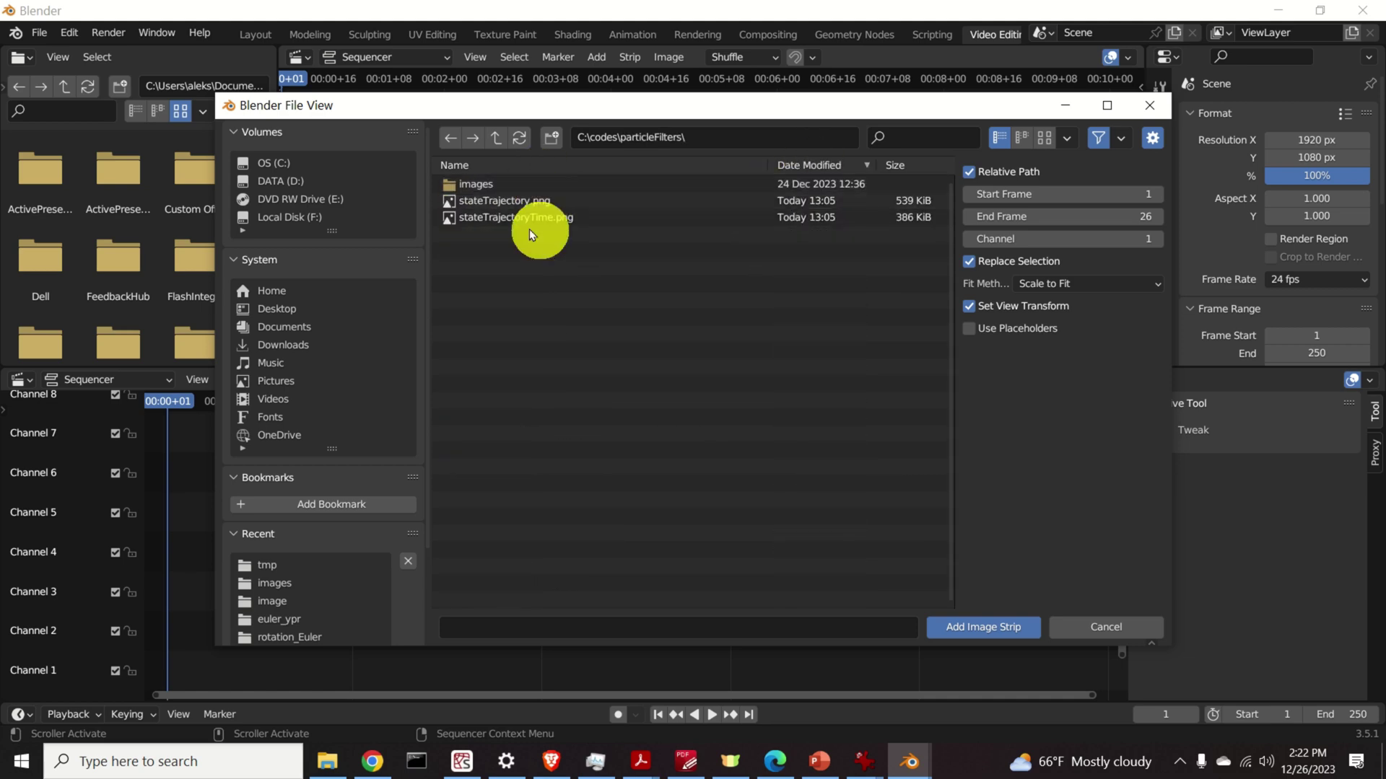
double_click(491, 189)
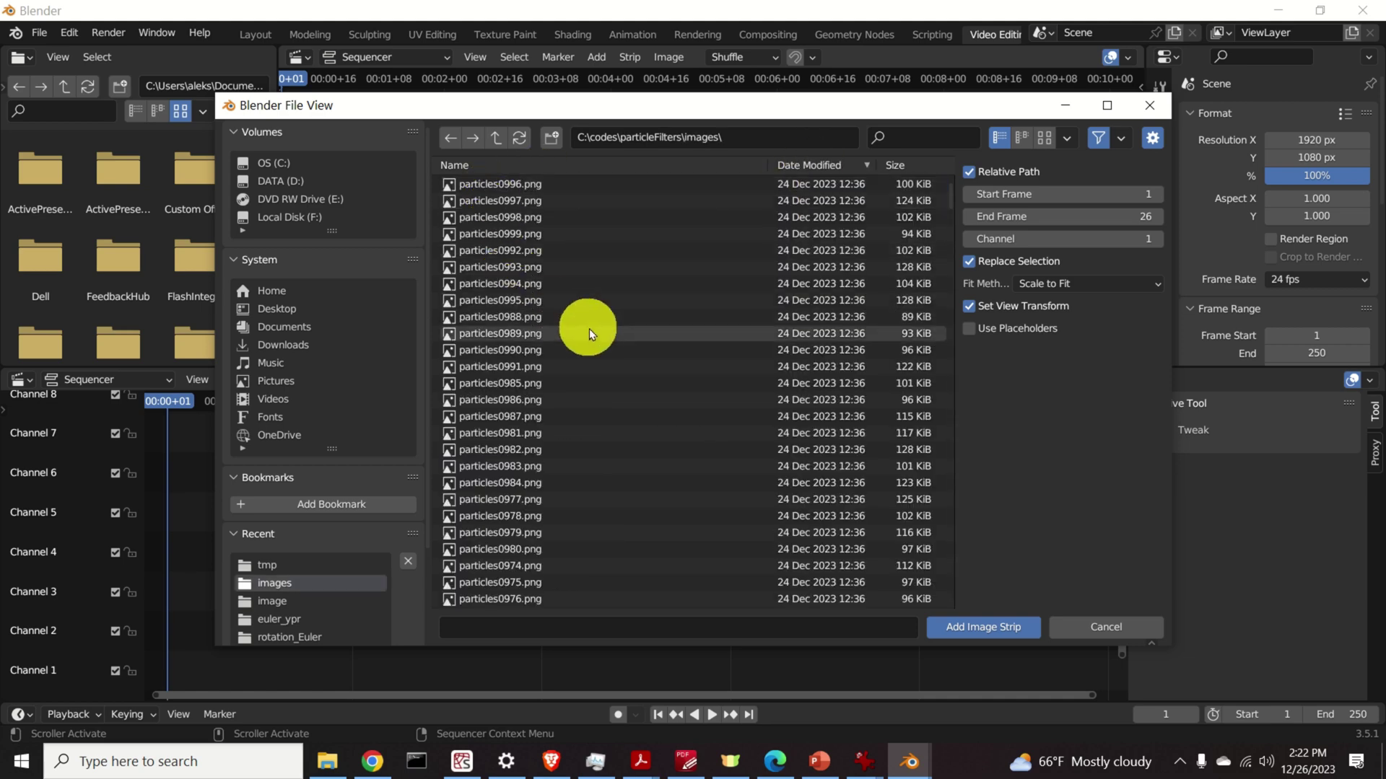
scroll(591, 325, down, 3)
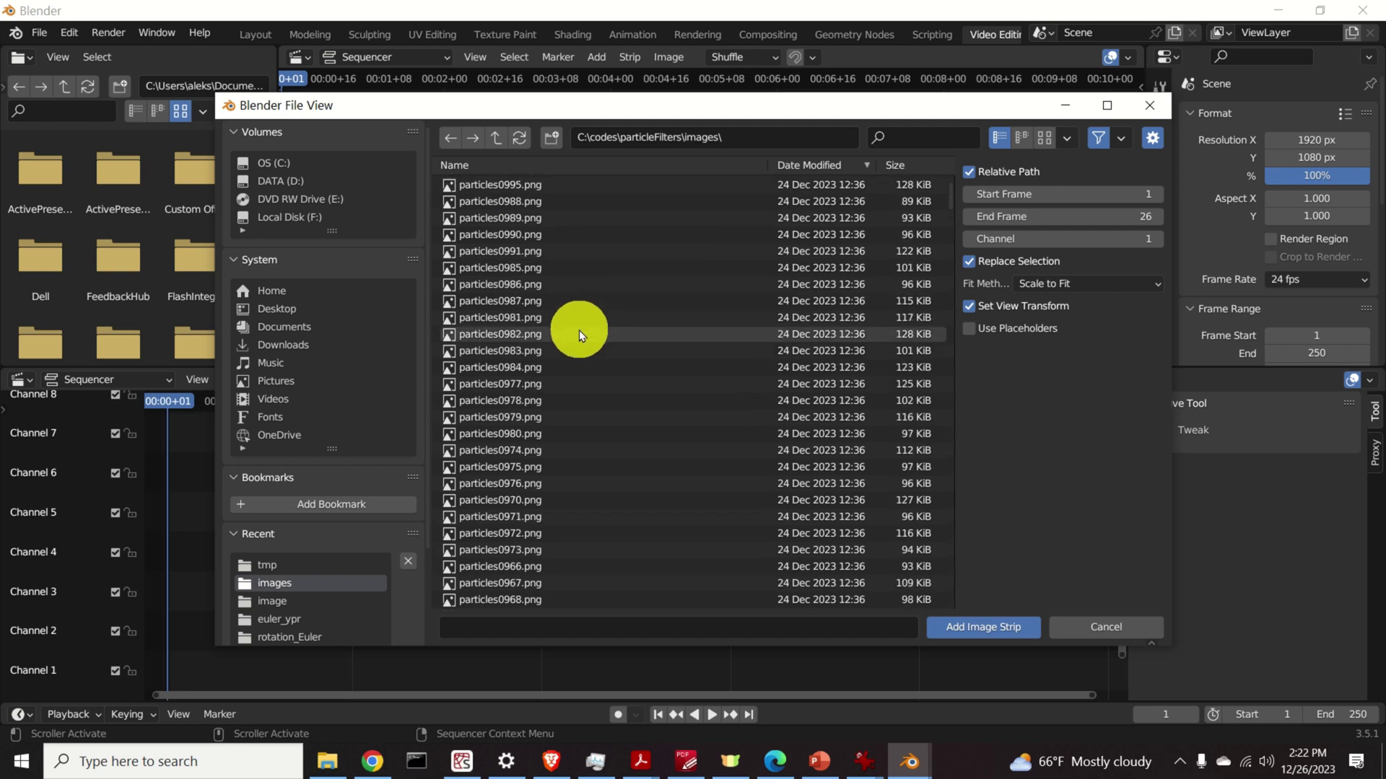
scroll(526, 289, down, 8)
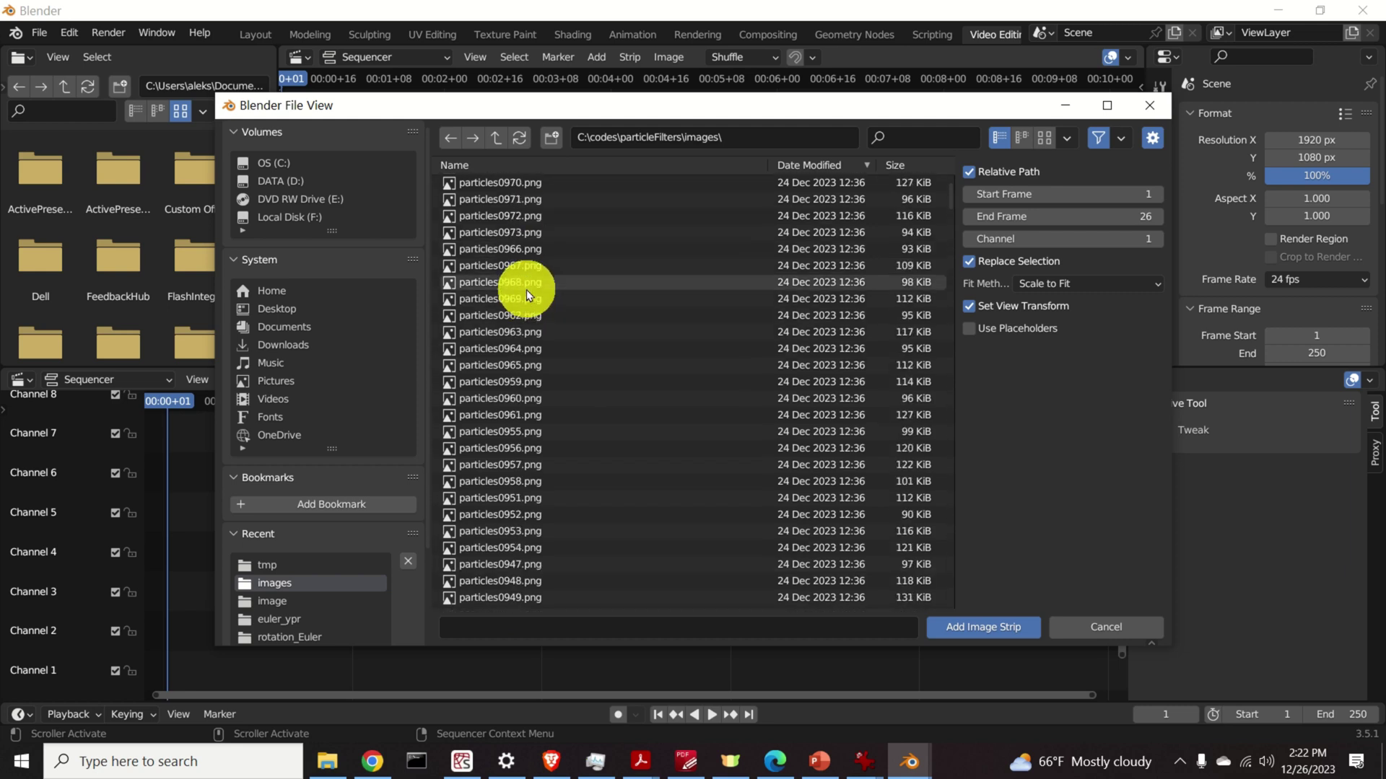
scroll(526, 289, down, 20)
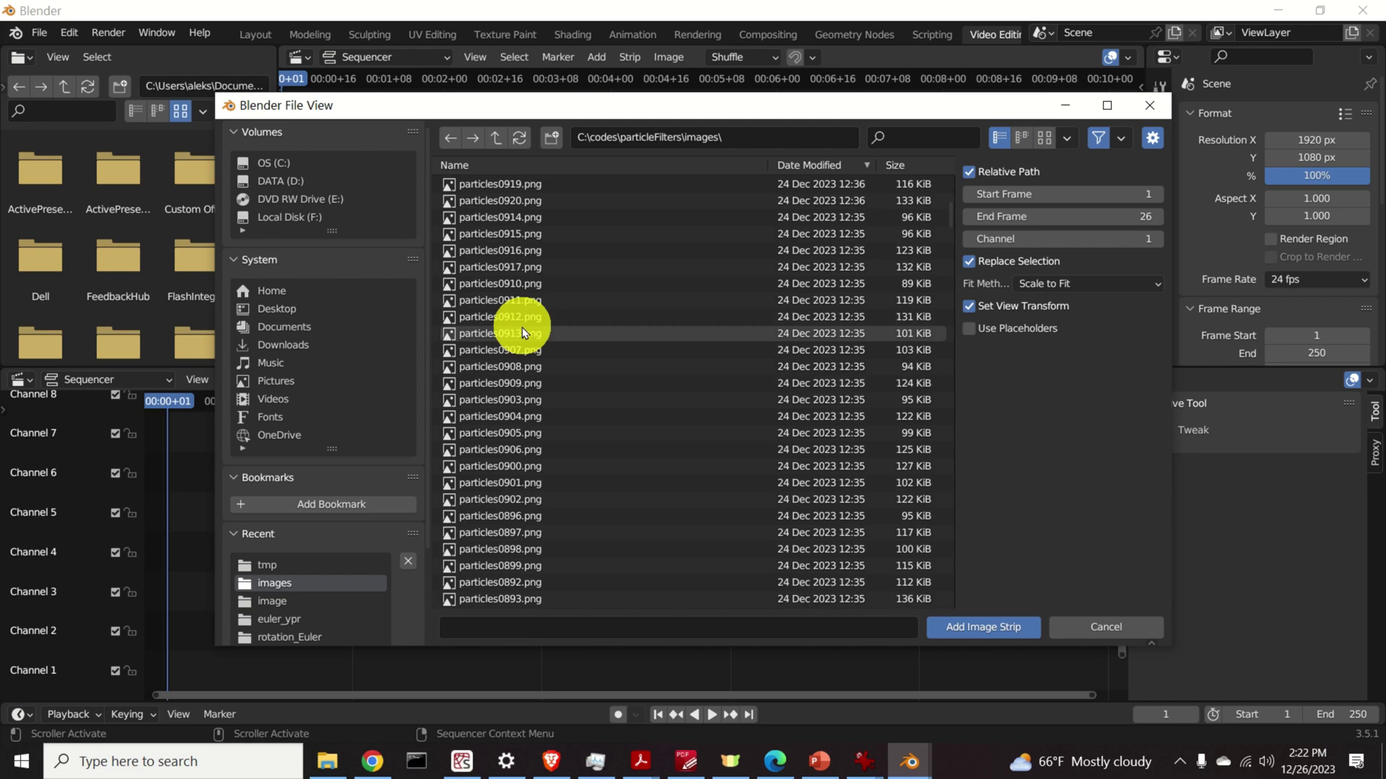
scroll(525, 332, down, 20)
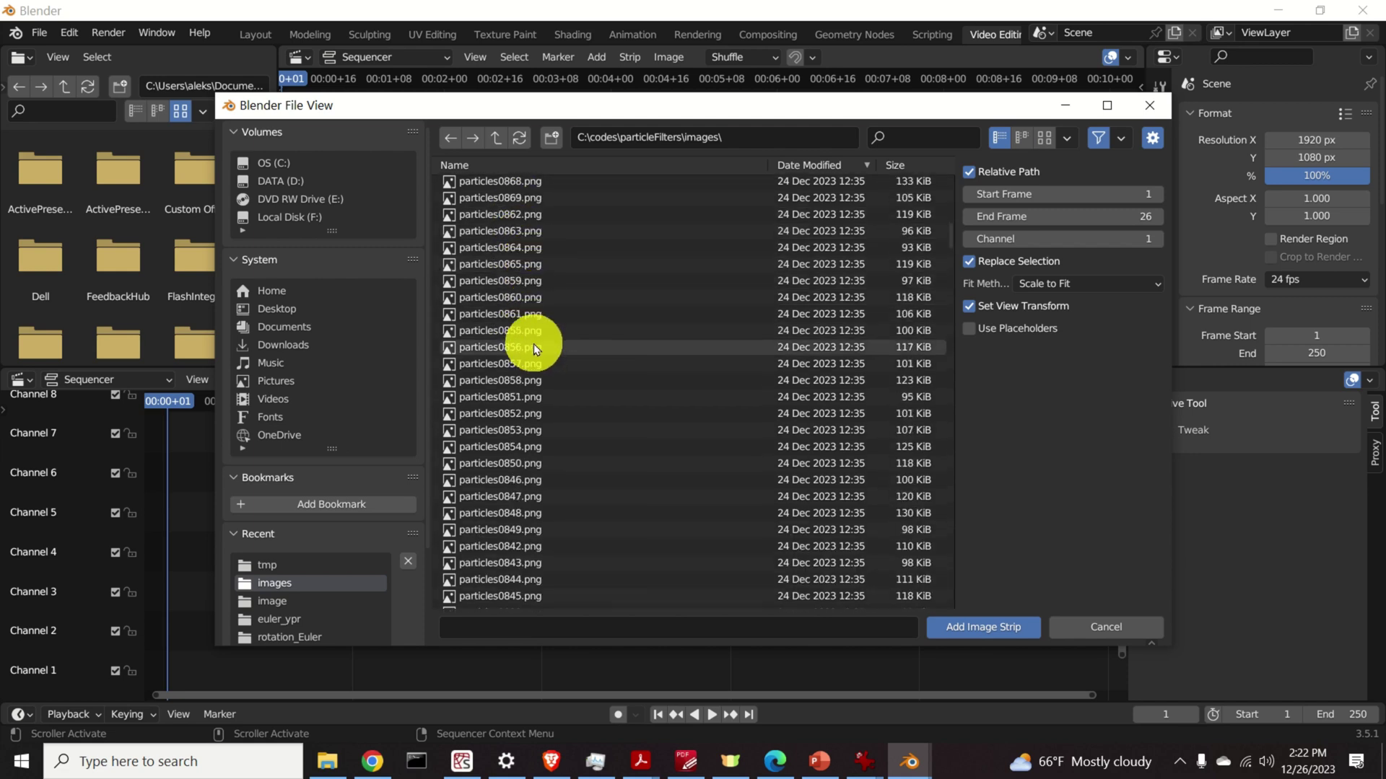
scroll(534, 348, down, 6)
click(505, 452)
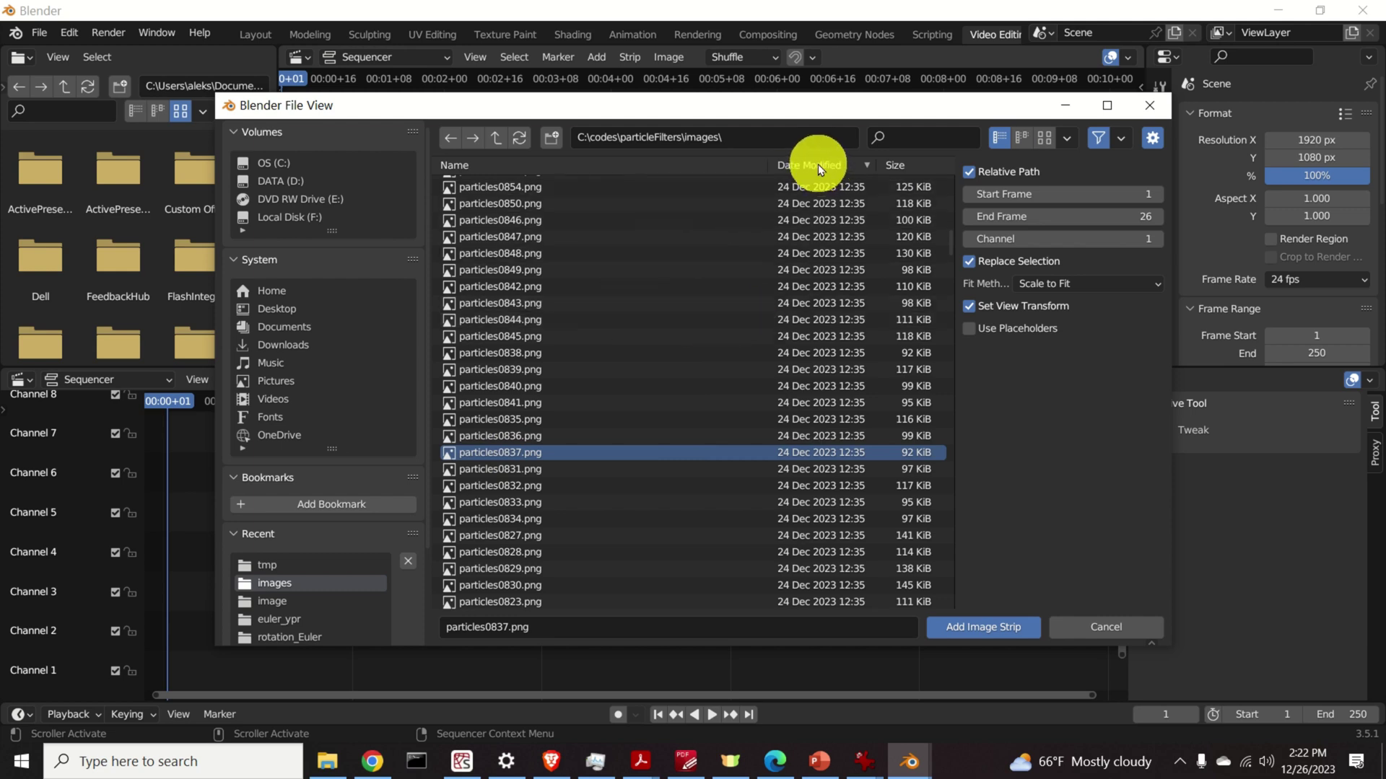
Reverse the date sort, select all particle PNGs with A, and add them as one image strip
scroll(700, 280, up, 5)
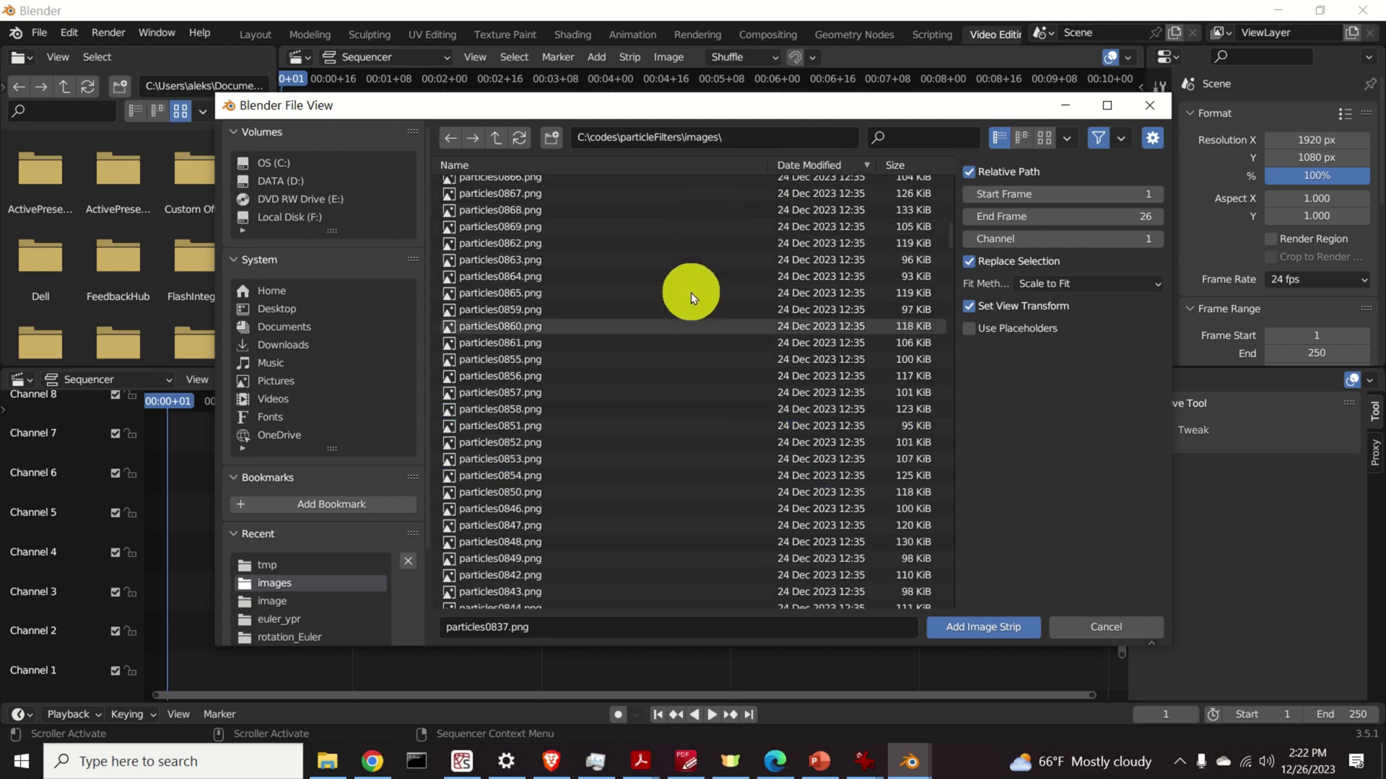
scroll(715, 317, down, 5)
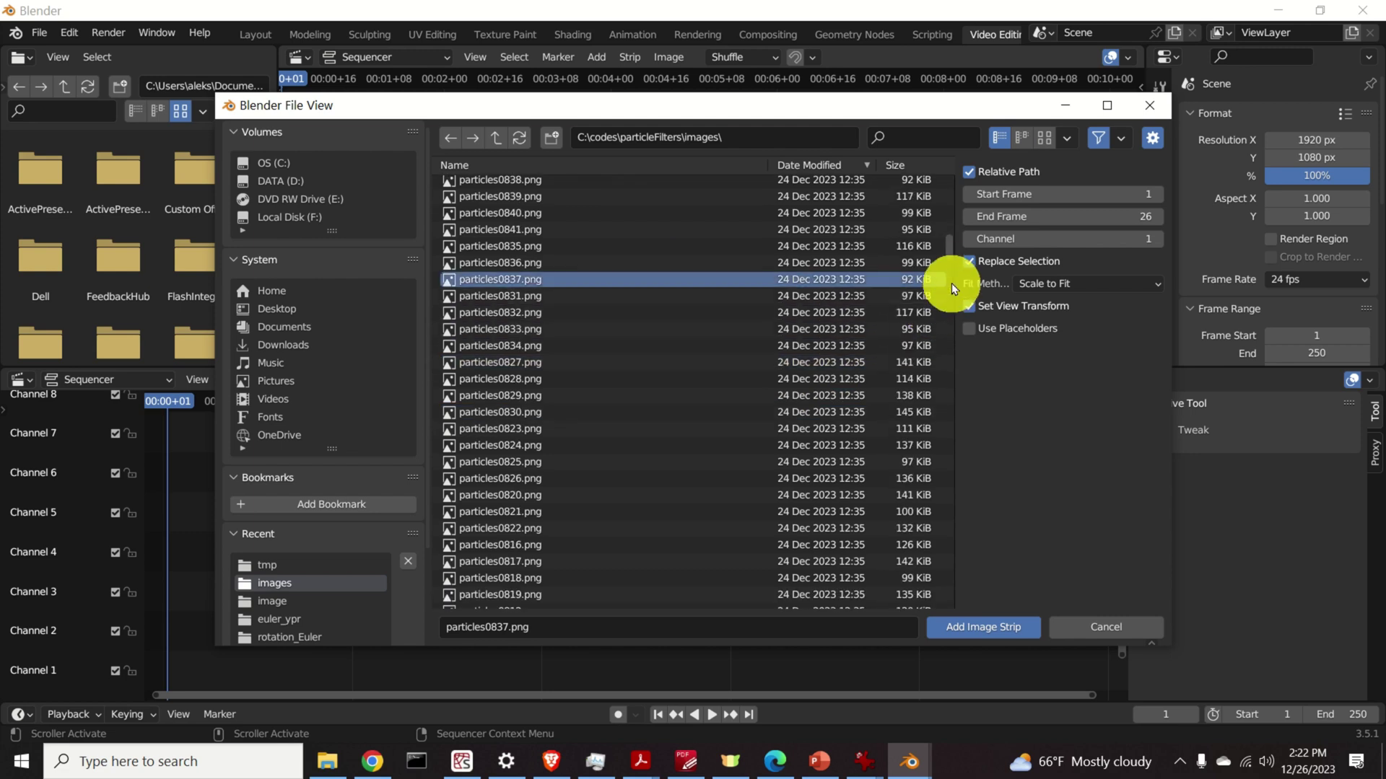
drag(949, 252, 937, 594)
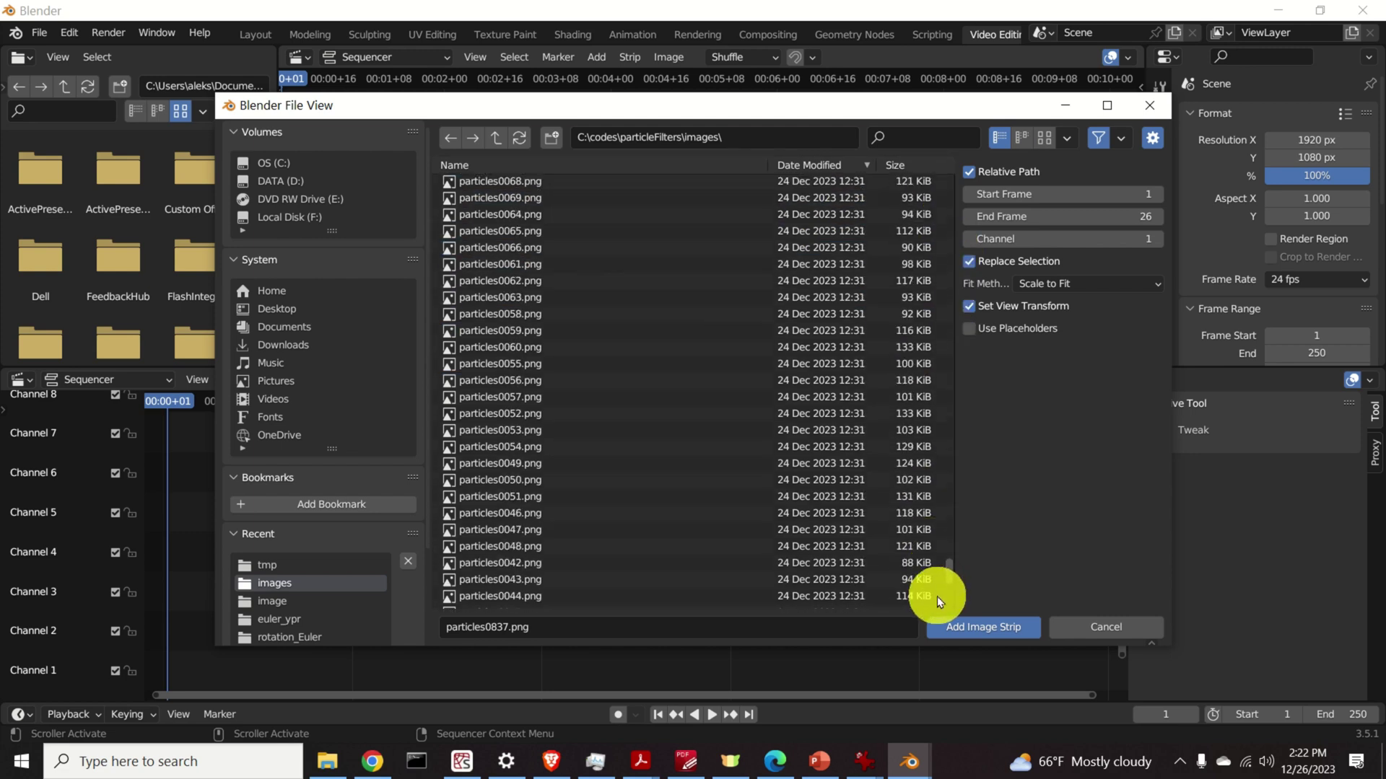
scroll(936, 599, down, 10)
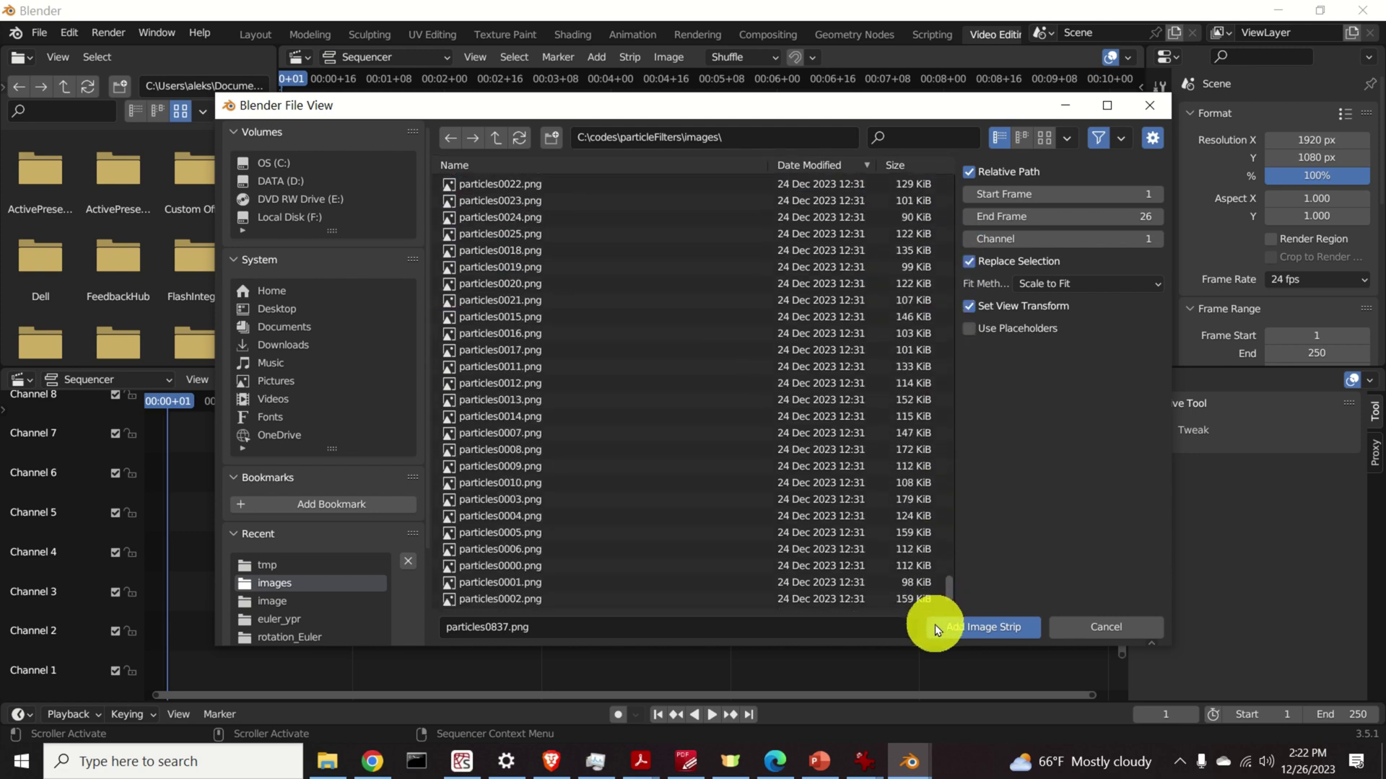
scroll(934, 615, up, 15)
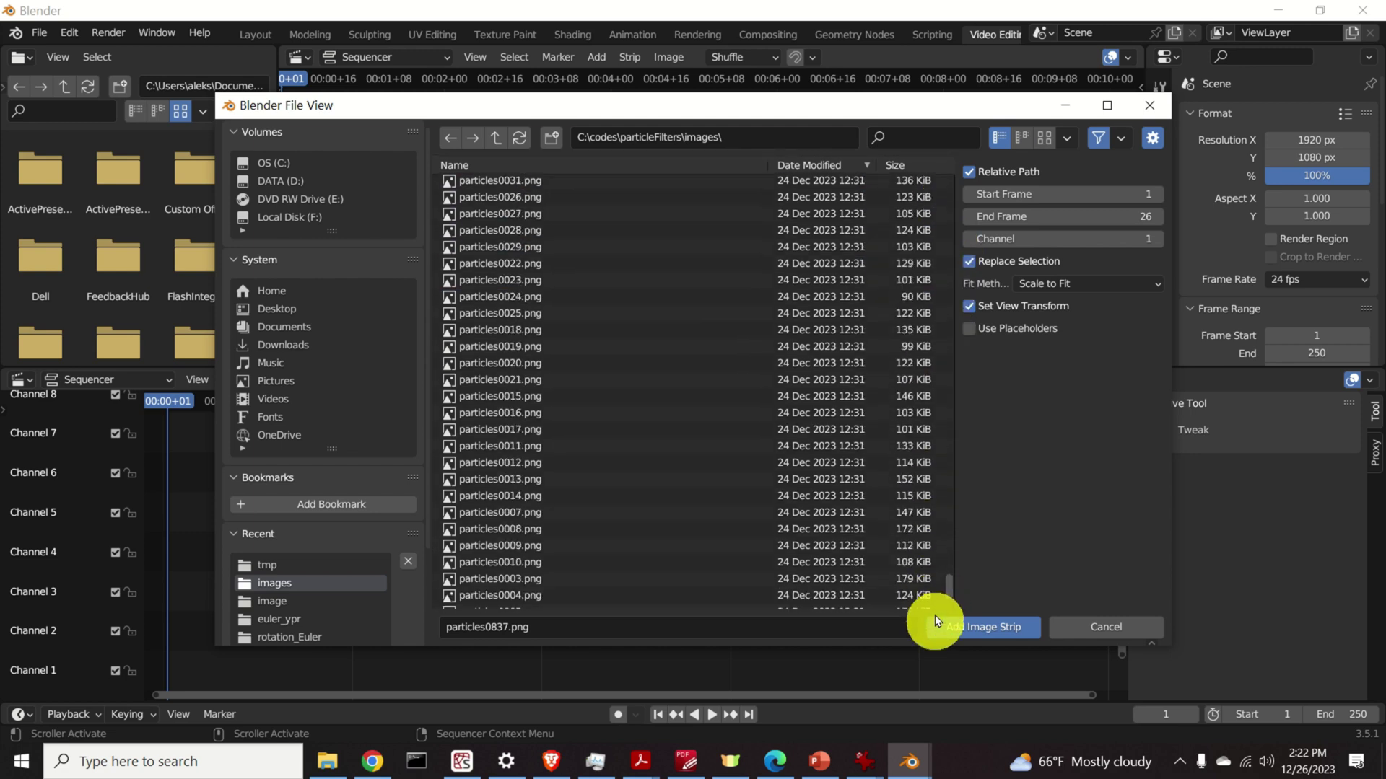
click(811, 167)
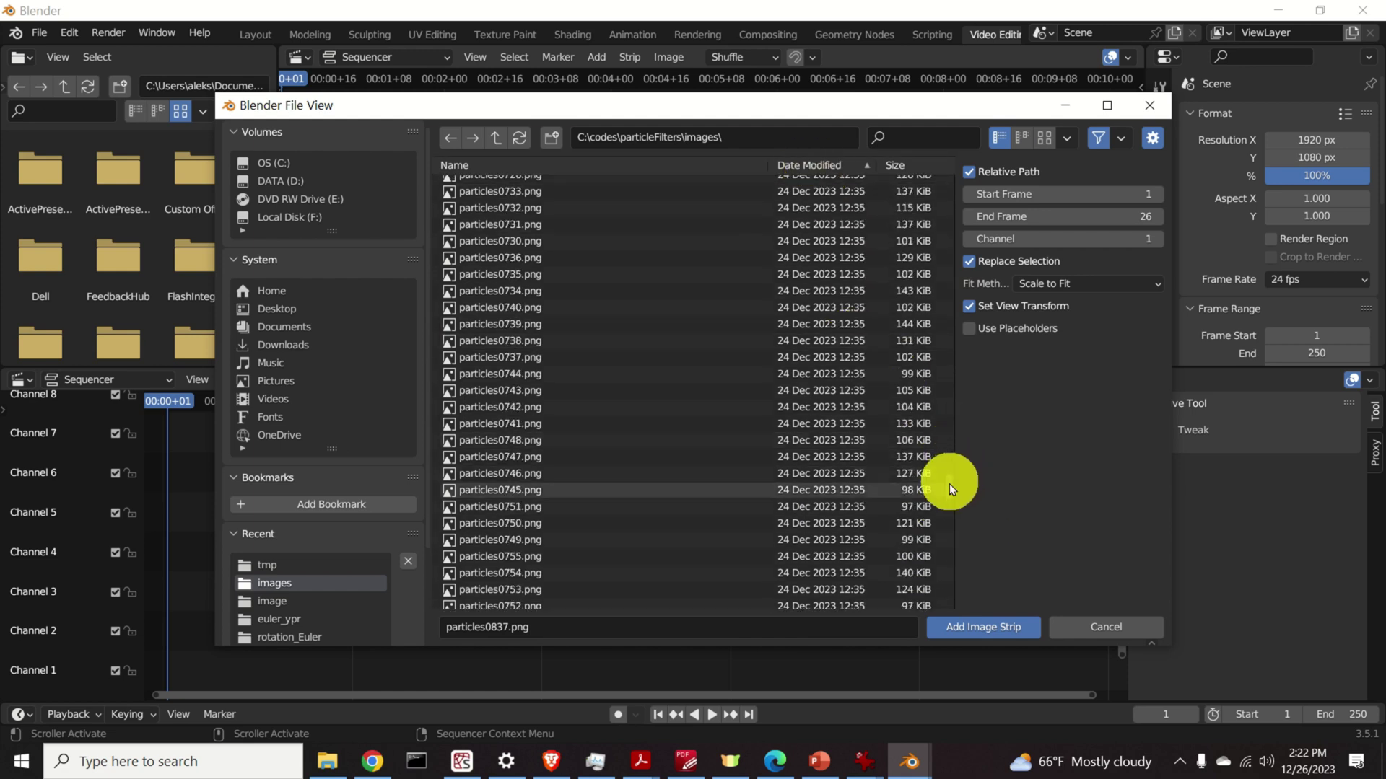
drag(950, 483, 938, 151)
click(669, 250)
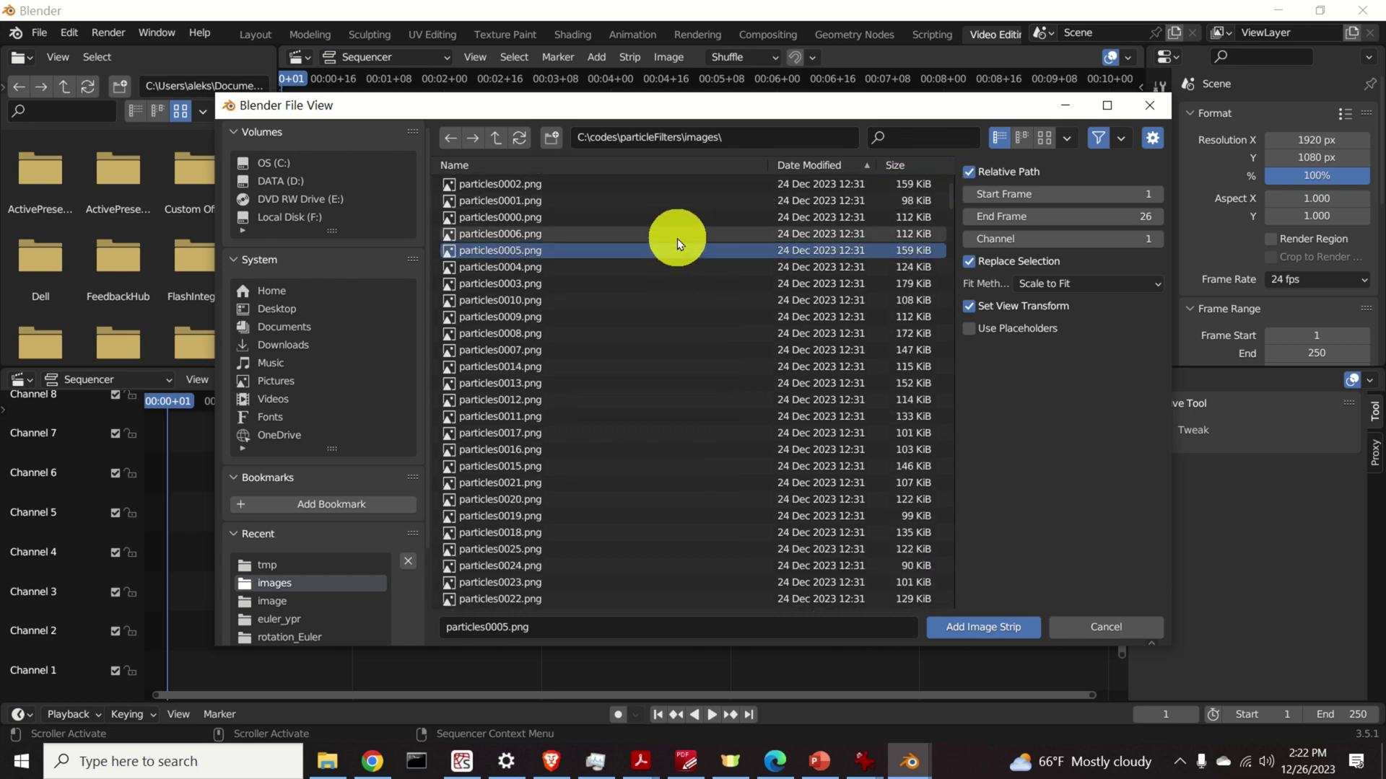
key(a)
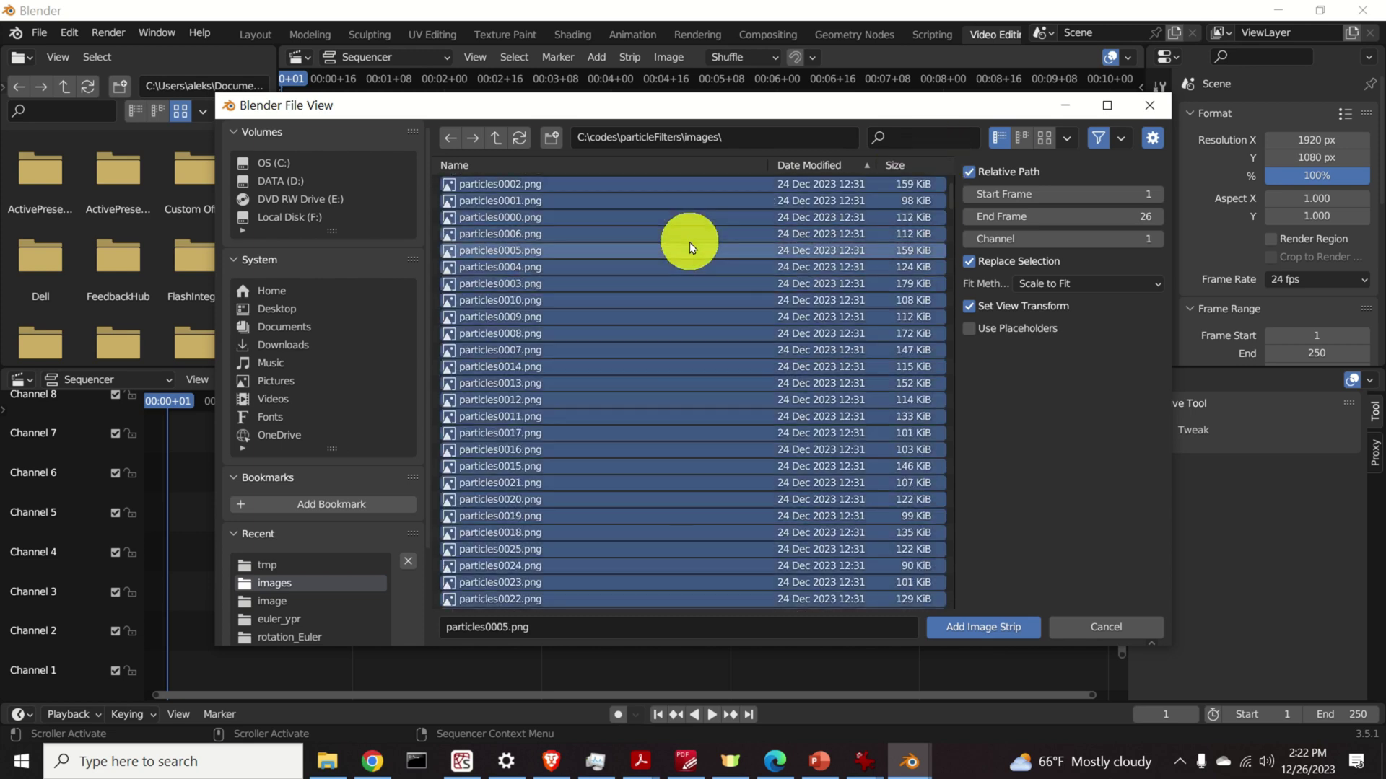
click(985, 630)
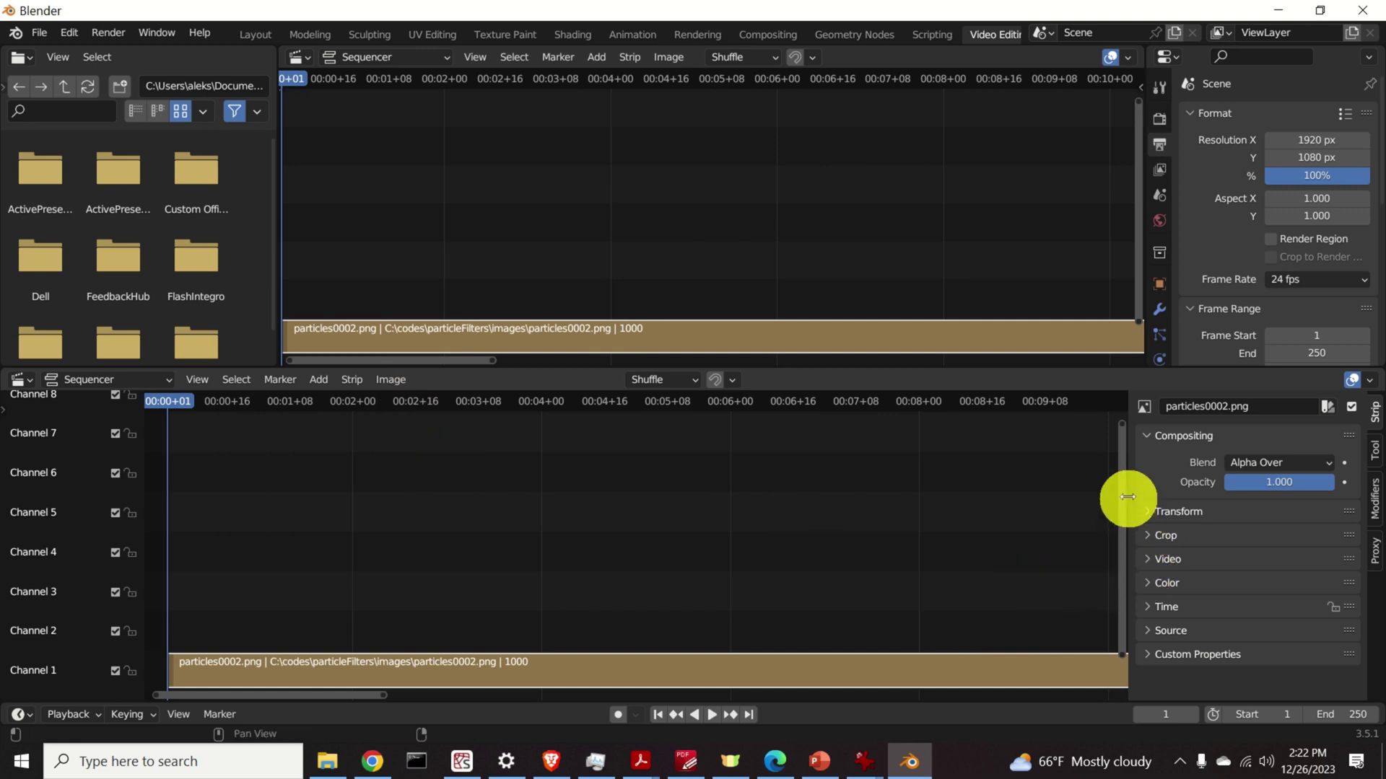
Narrow the Strip sidebar so the lower sequencer timeline gets more room
drag(1127, 496, 1190, 480)
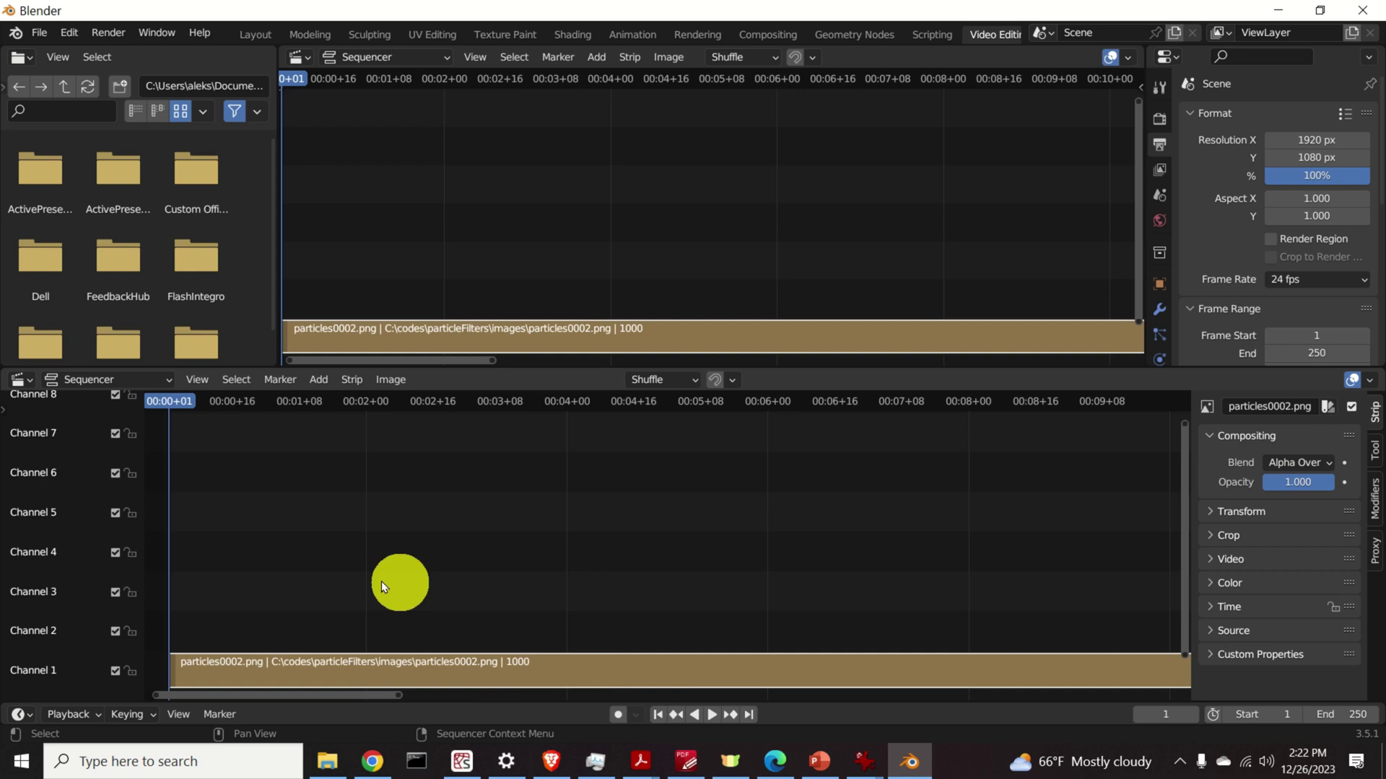
scroll(1271, 325, down, 1)
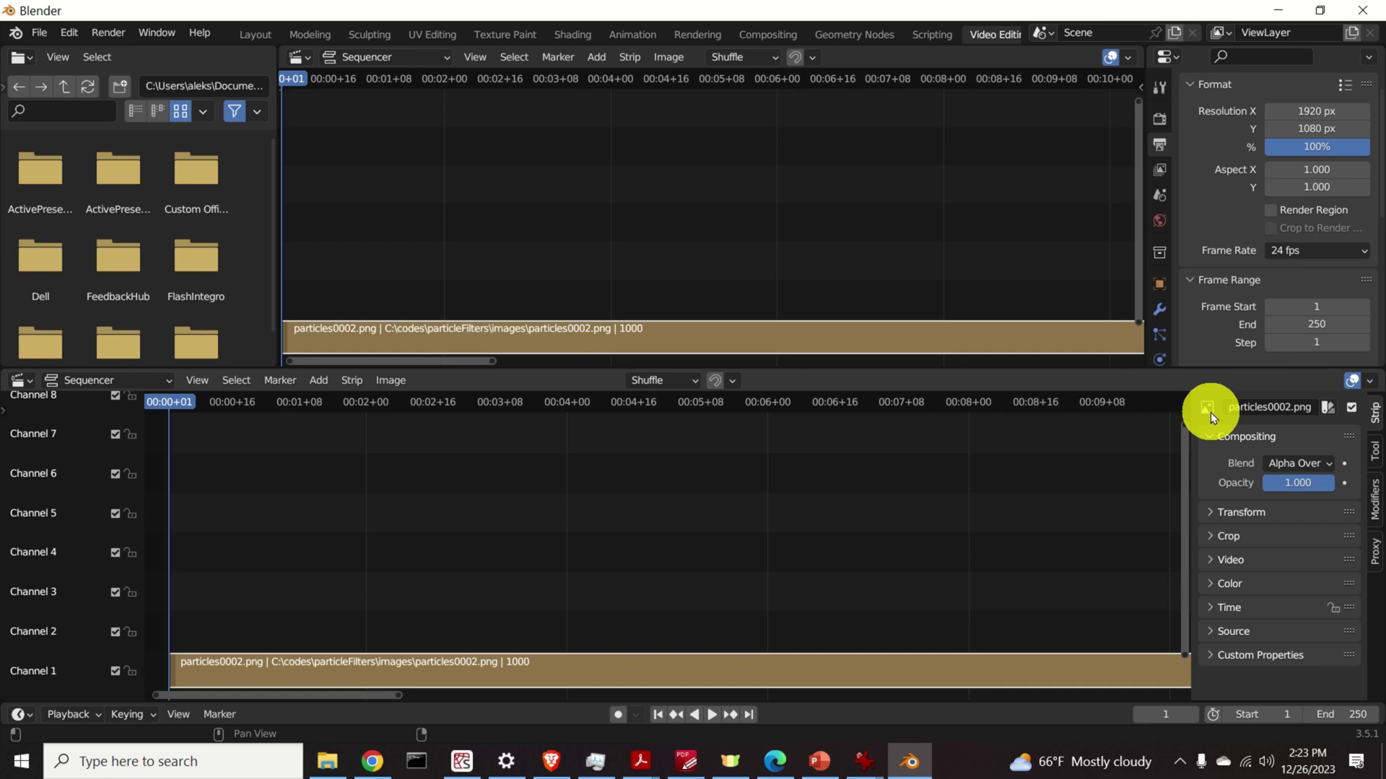
Set the scene's end frame to 1000 and the frame rate to 25 fps
click(1333, 326)
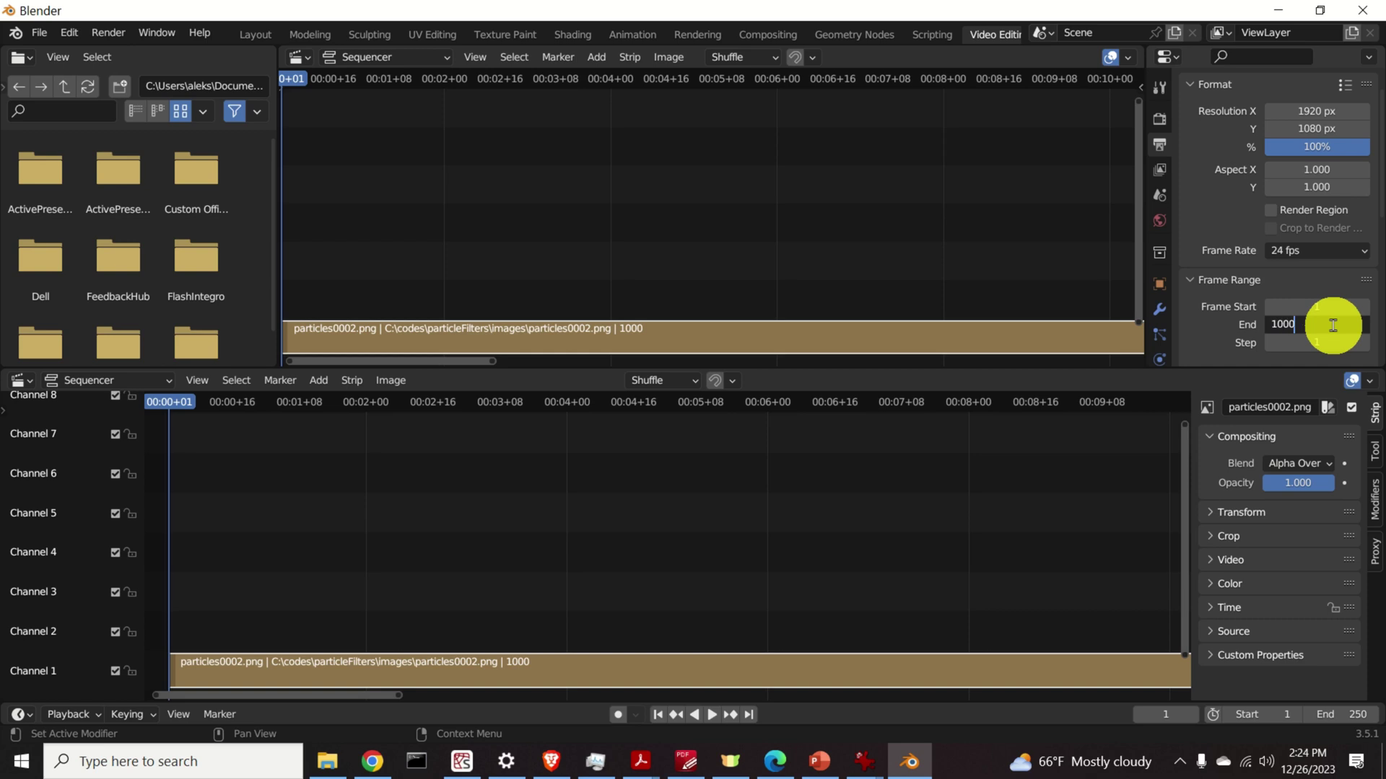
click(1036, 246)
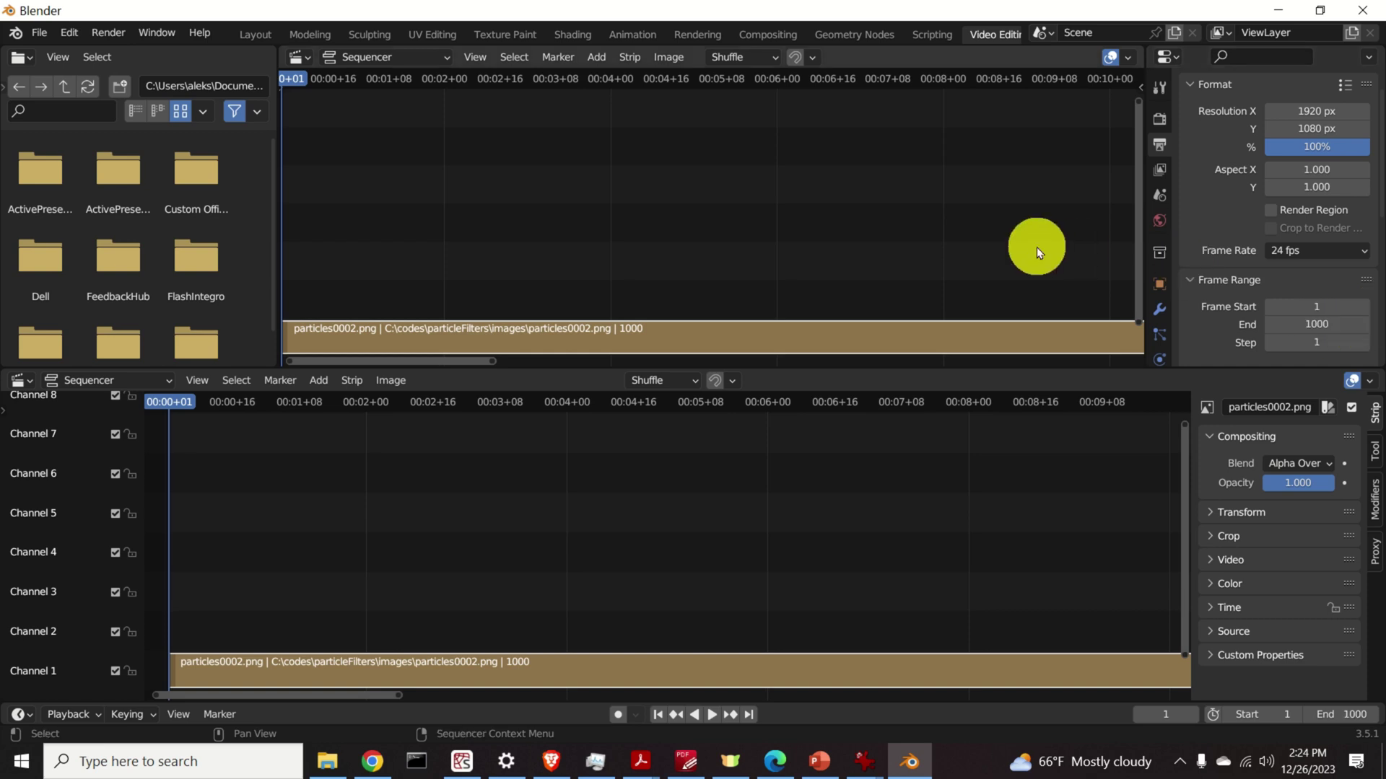
click(1367, 254)
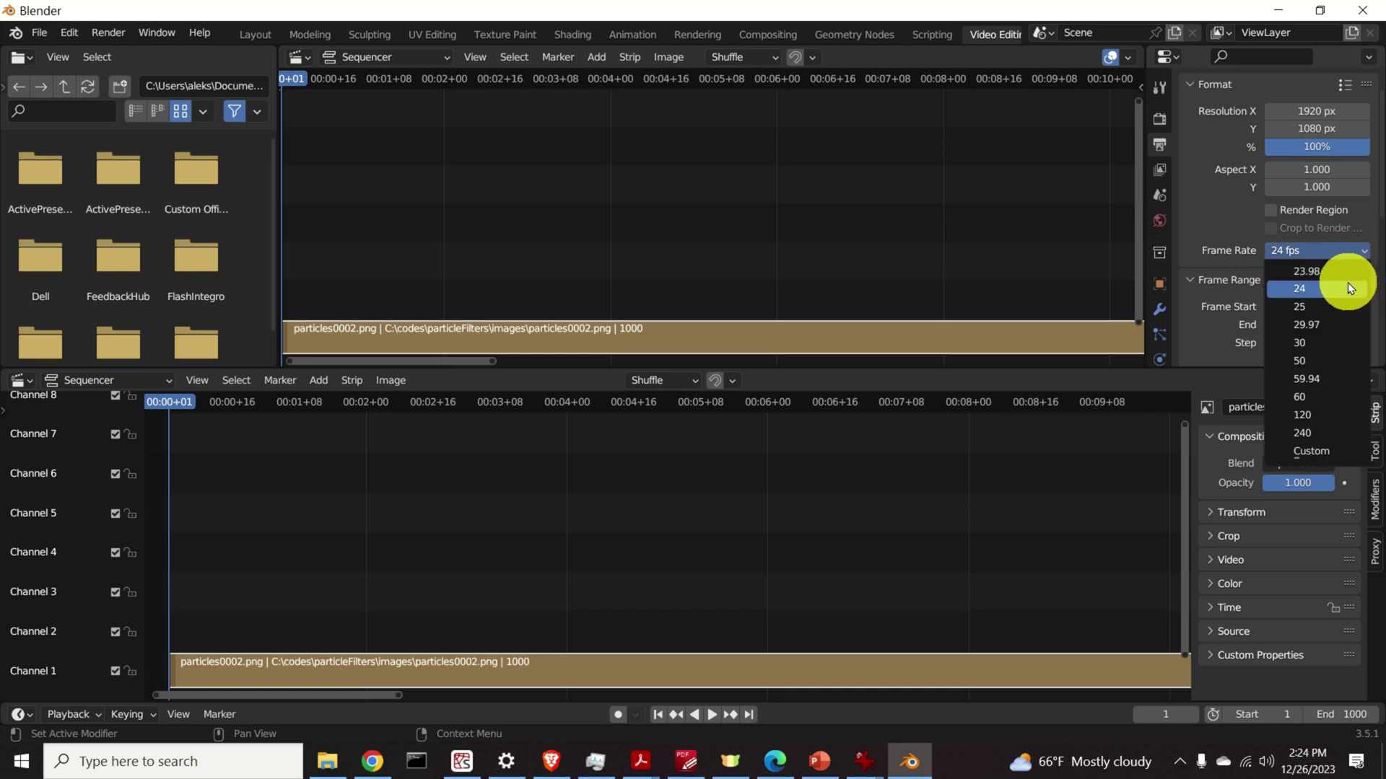
click(1332, 306)
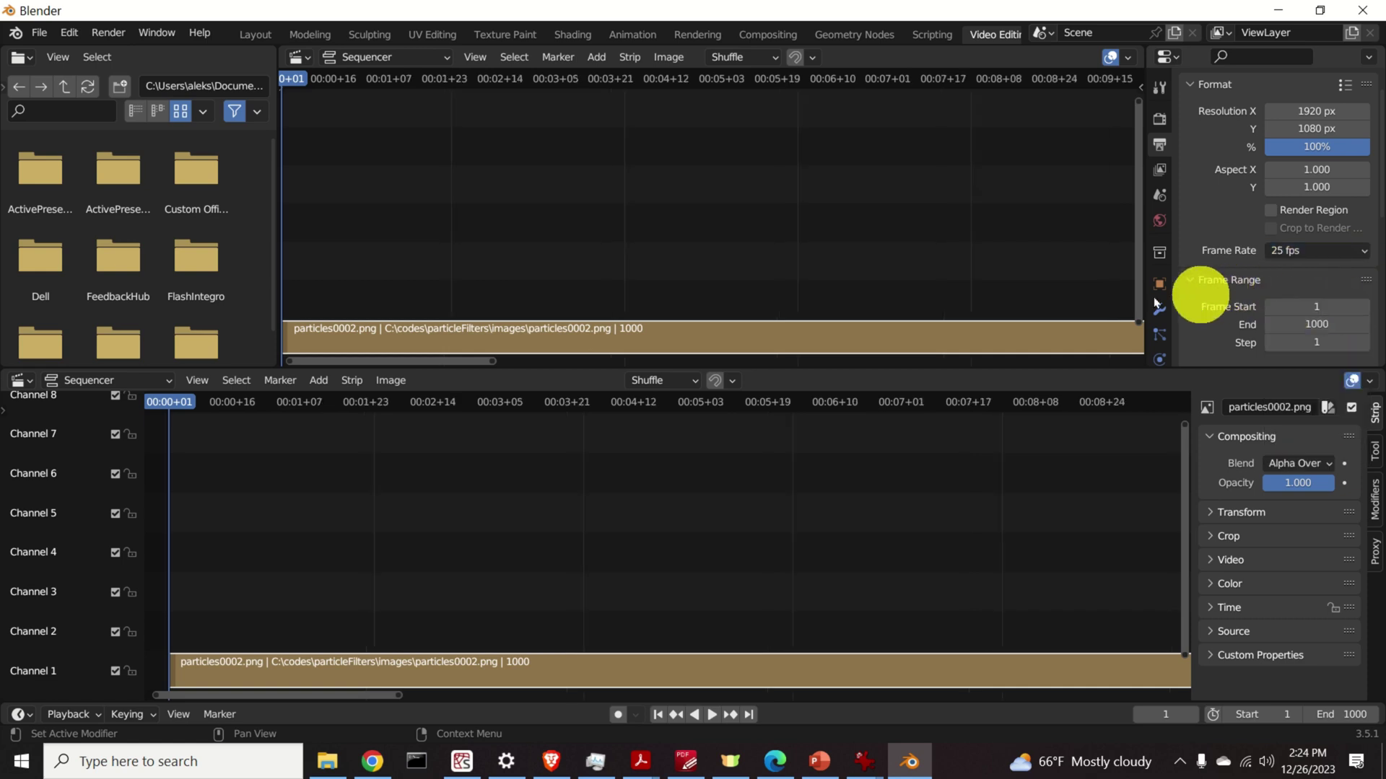
scroll(1212, 288, up, 1)
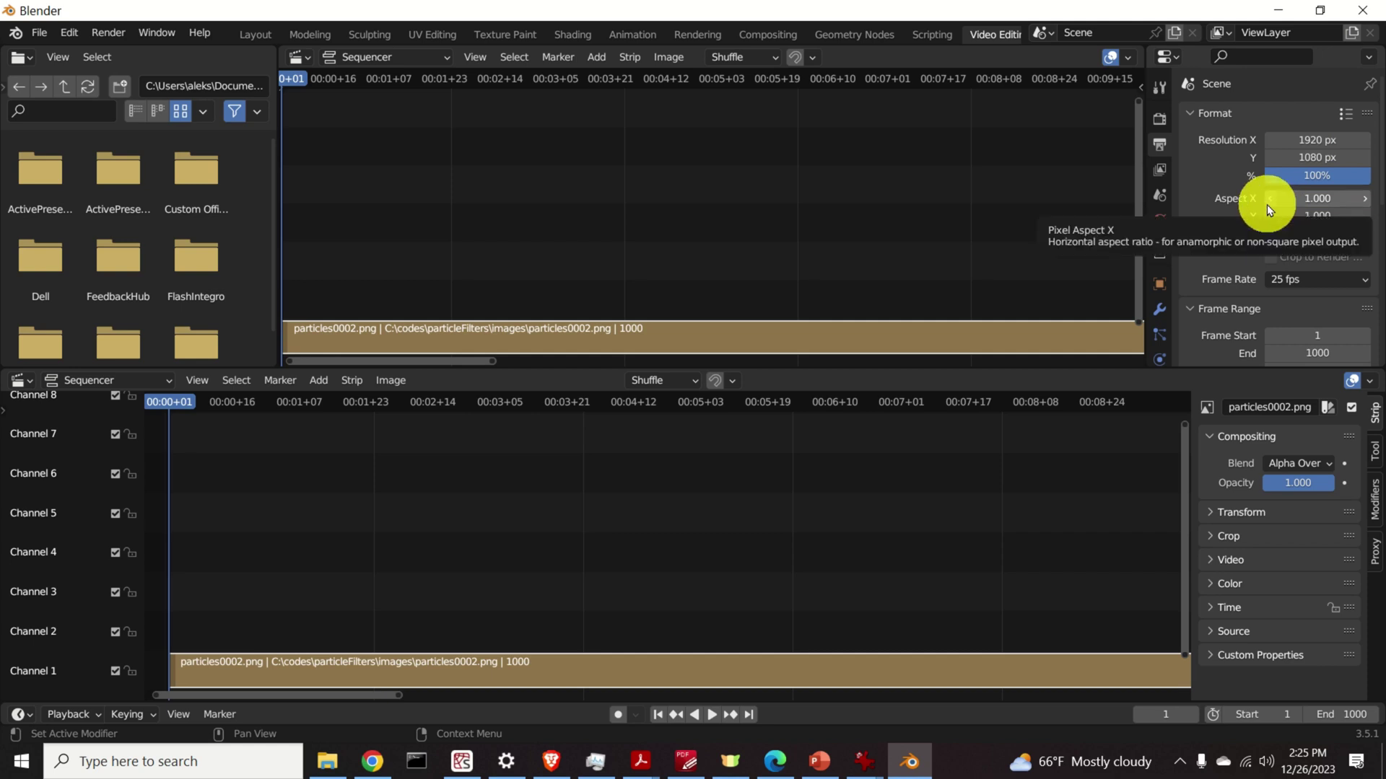
Change the render output file format to AVI JPEG, with RGB colour at 90% quality
scroll(1267, 205, down, 3)
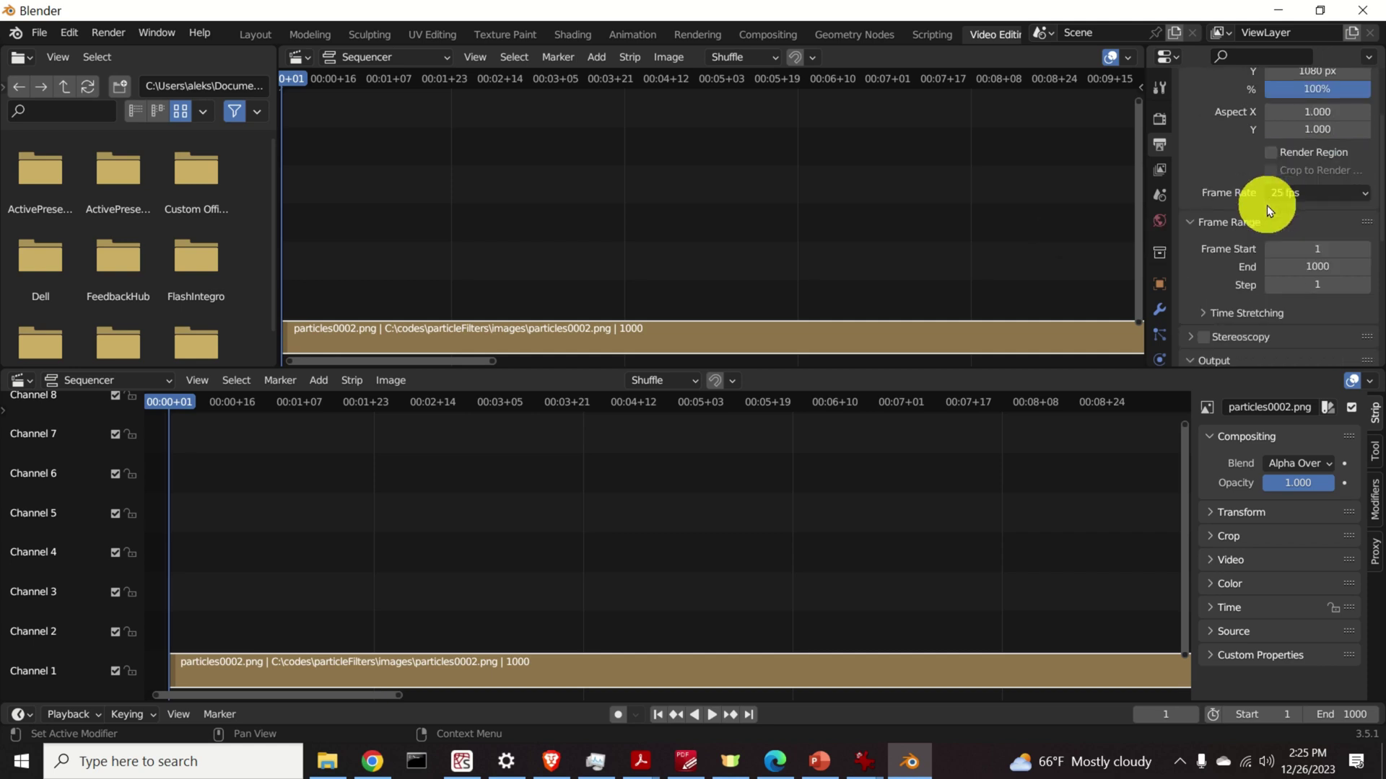
scroll(1266, 205, down, 1)
scroll(1267, 202, down, 4)
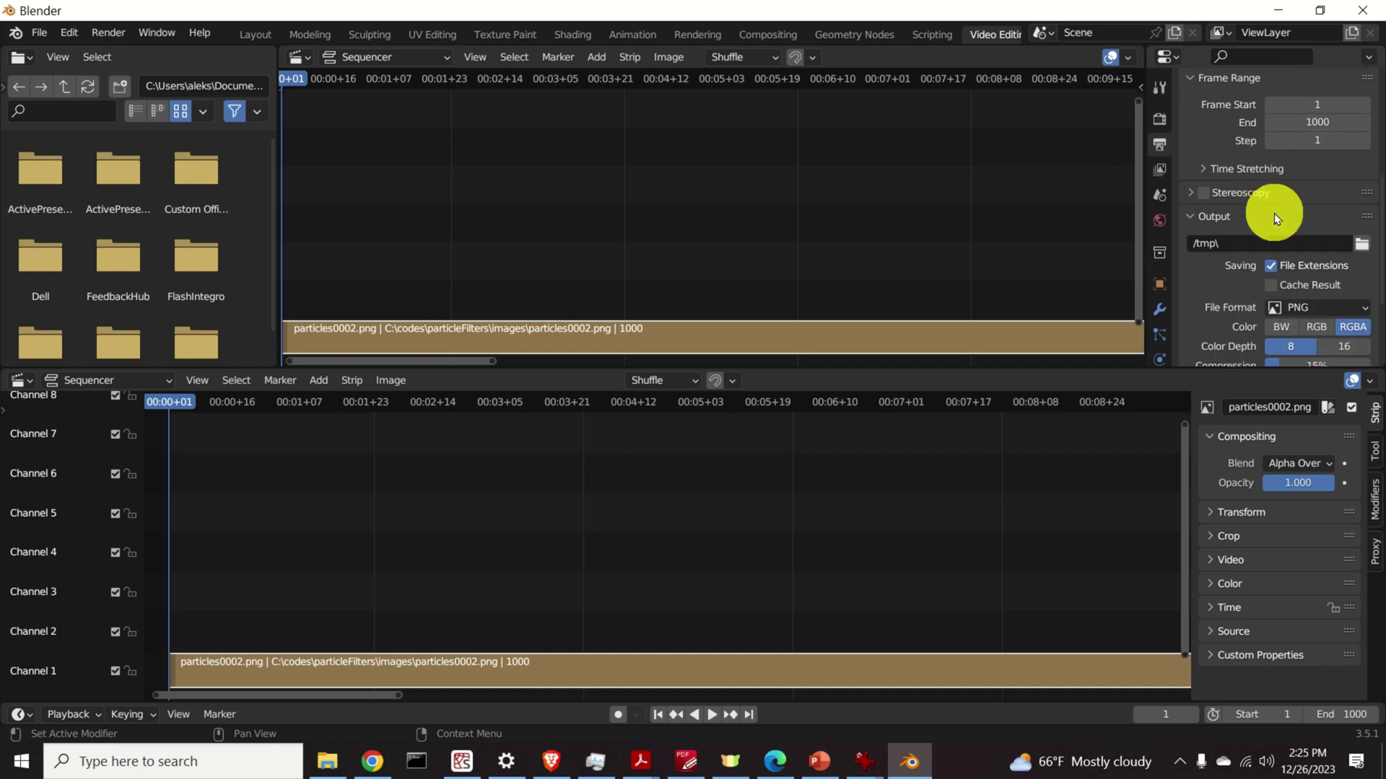
scroll(1271, 224, down, 1)
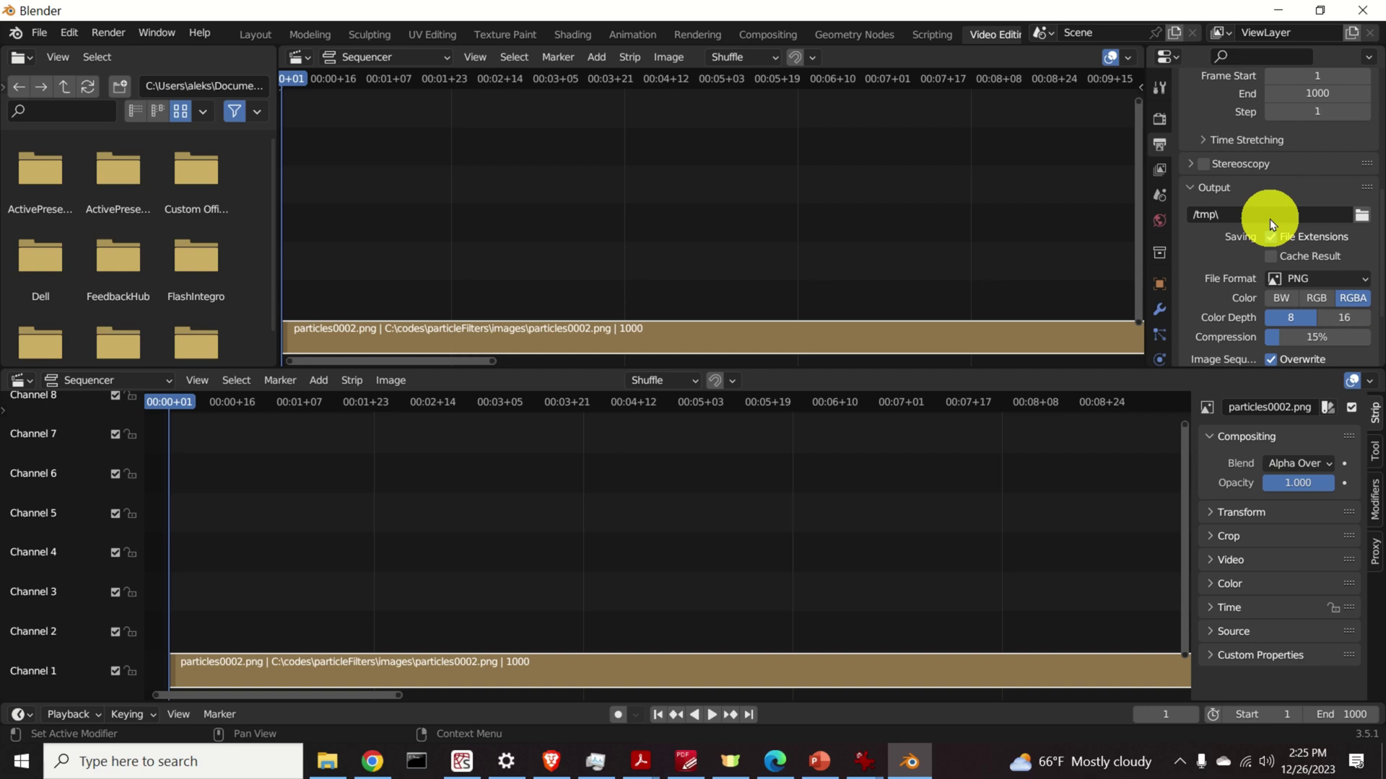
click(1363, 281)
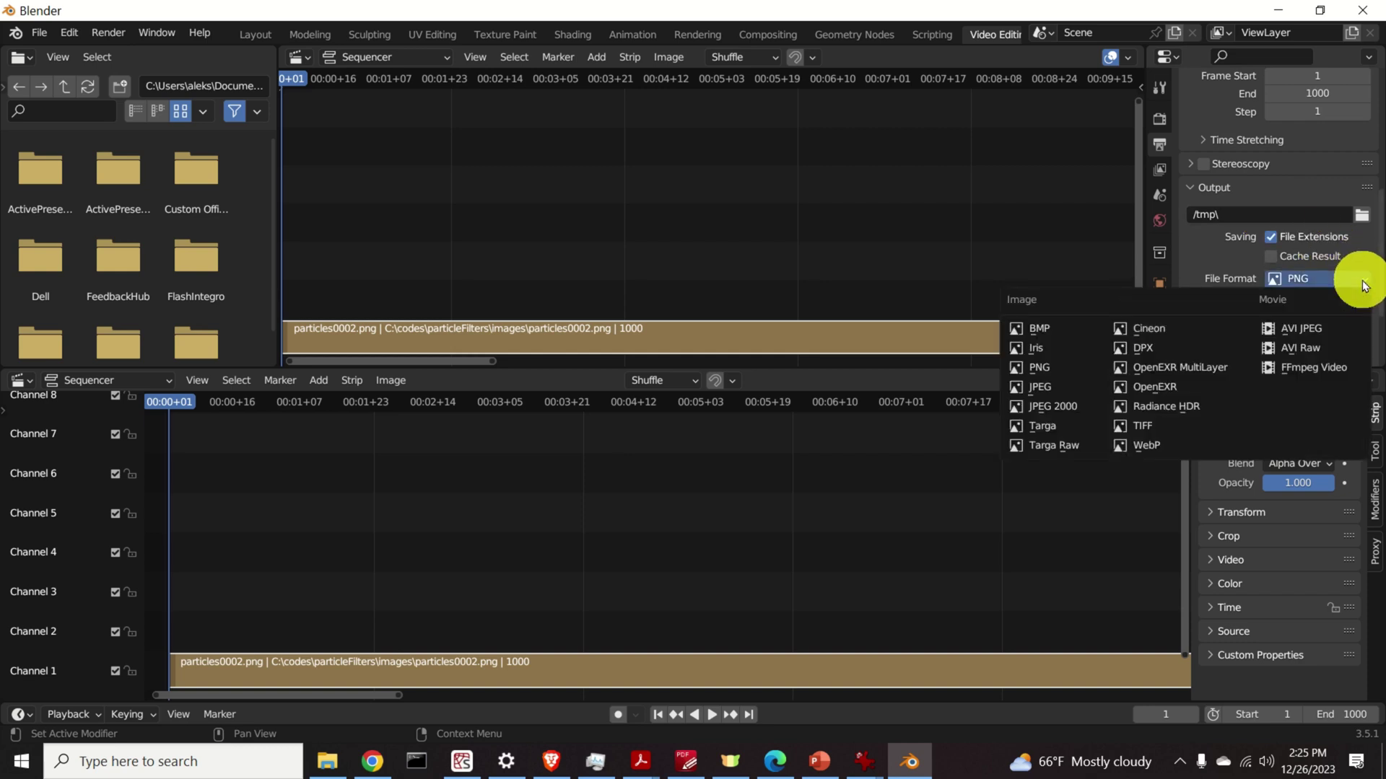
click(1319, 335)
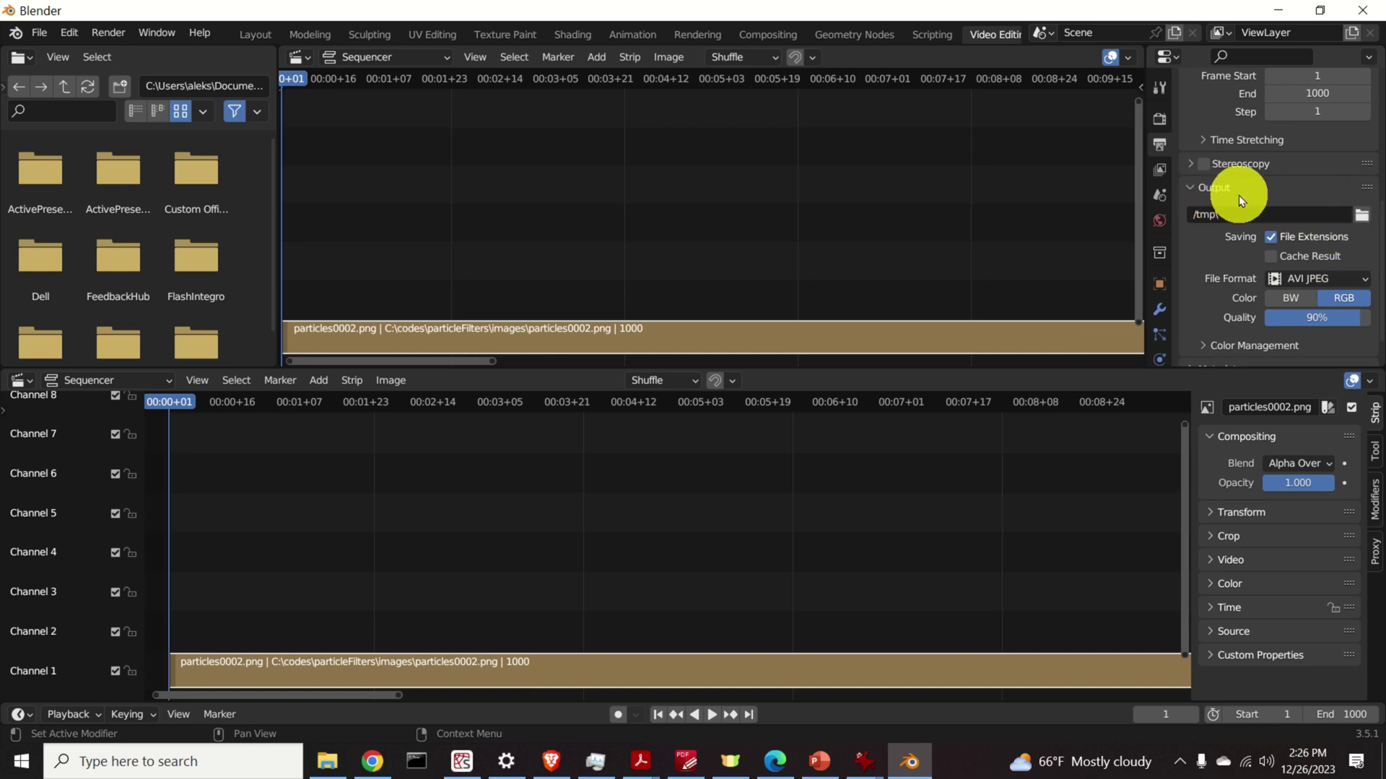
Browse to C:\tmp\ for the render output and name the file video1test
click(1362, 215)
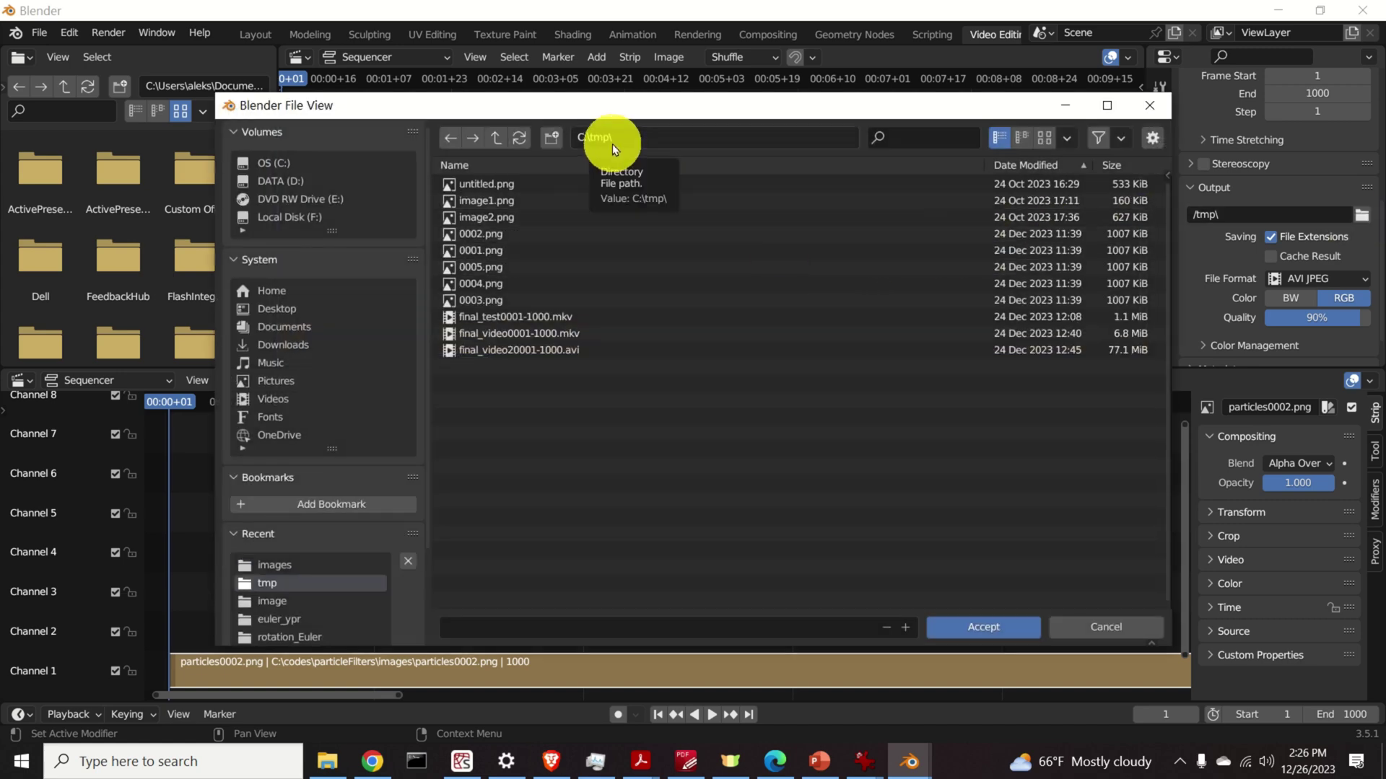
click(511, 633)
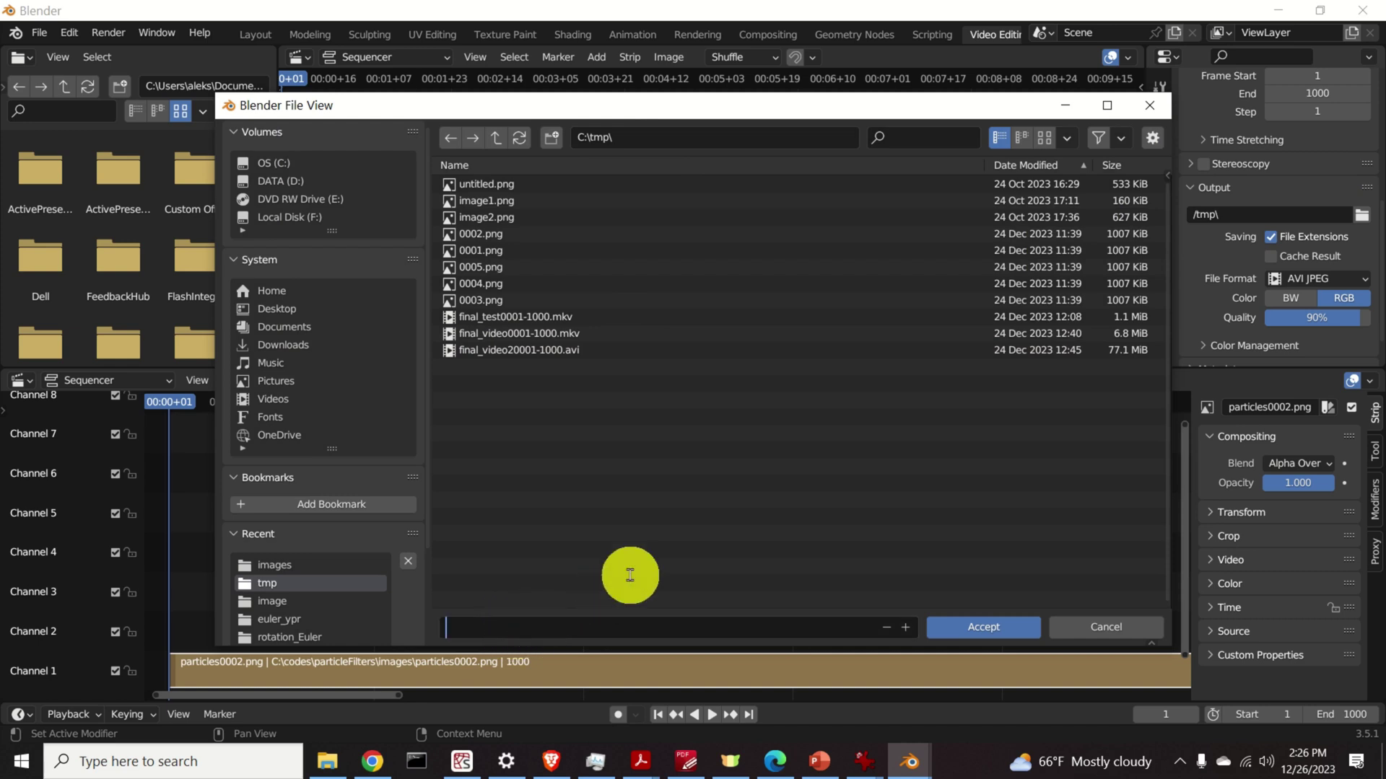
text(video1test)
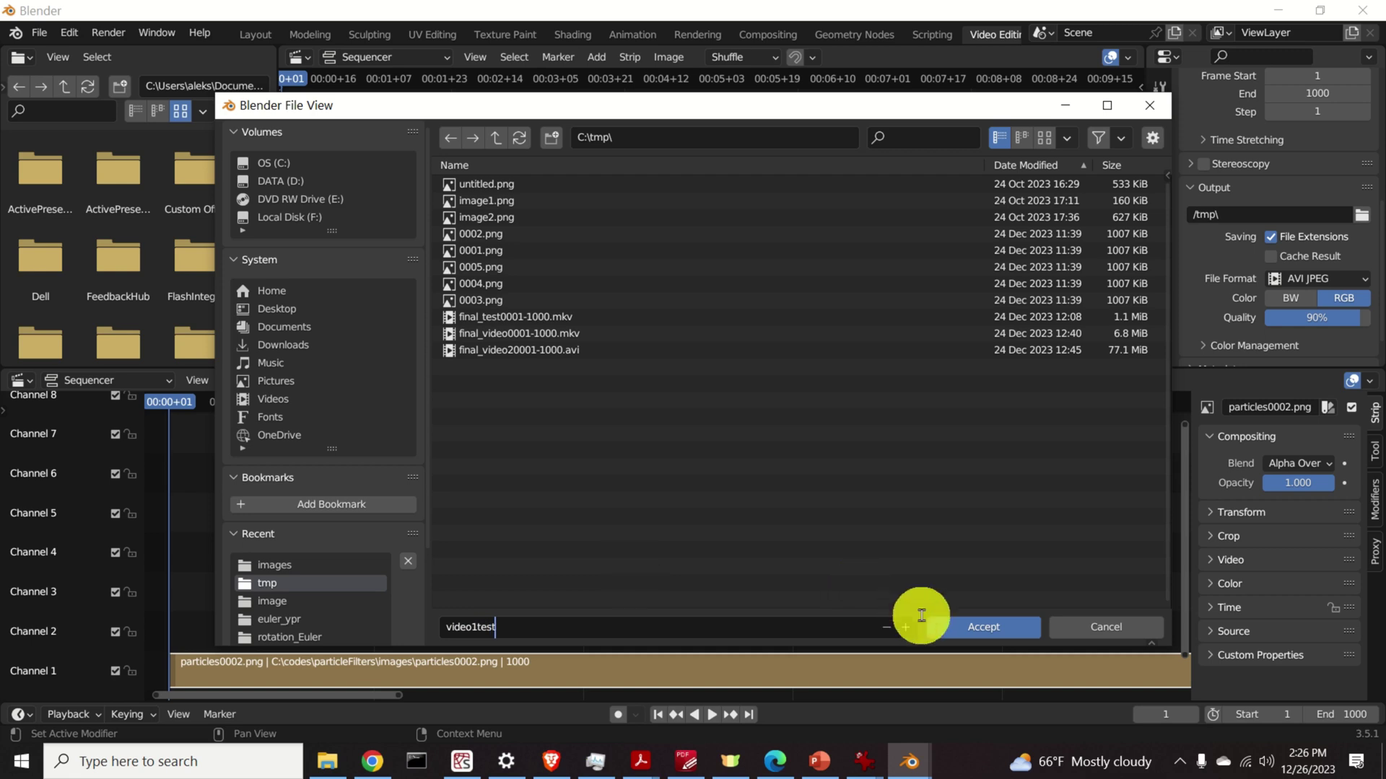
Confirm the output folder and file name, and change the output file format to FFmpeg Video
click(985, 628)
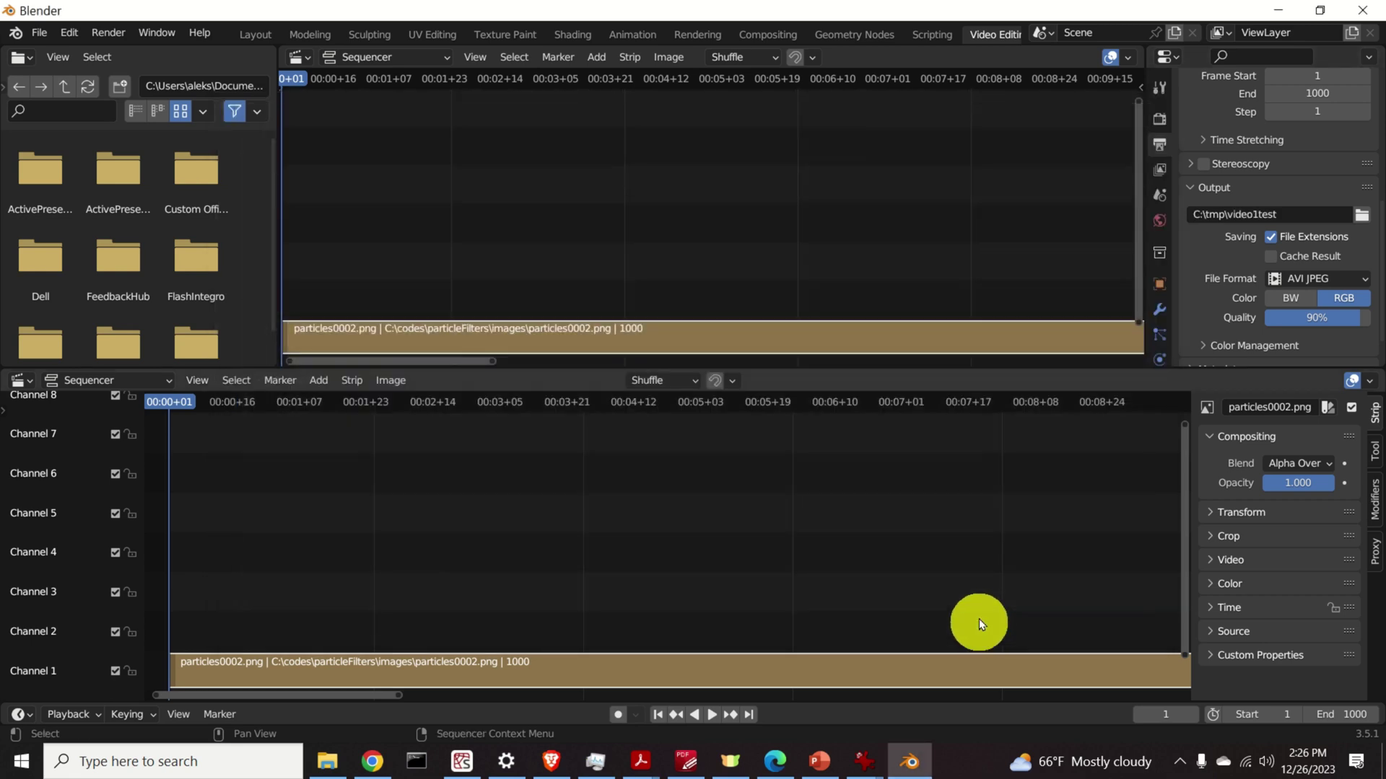
scroll(1368, 246, down, 2)
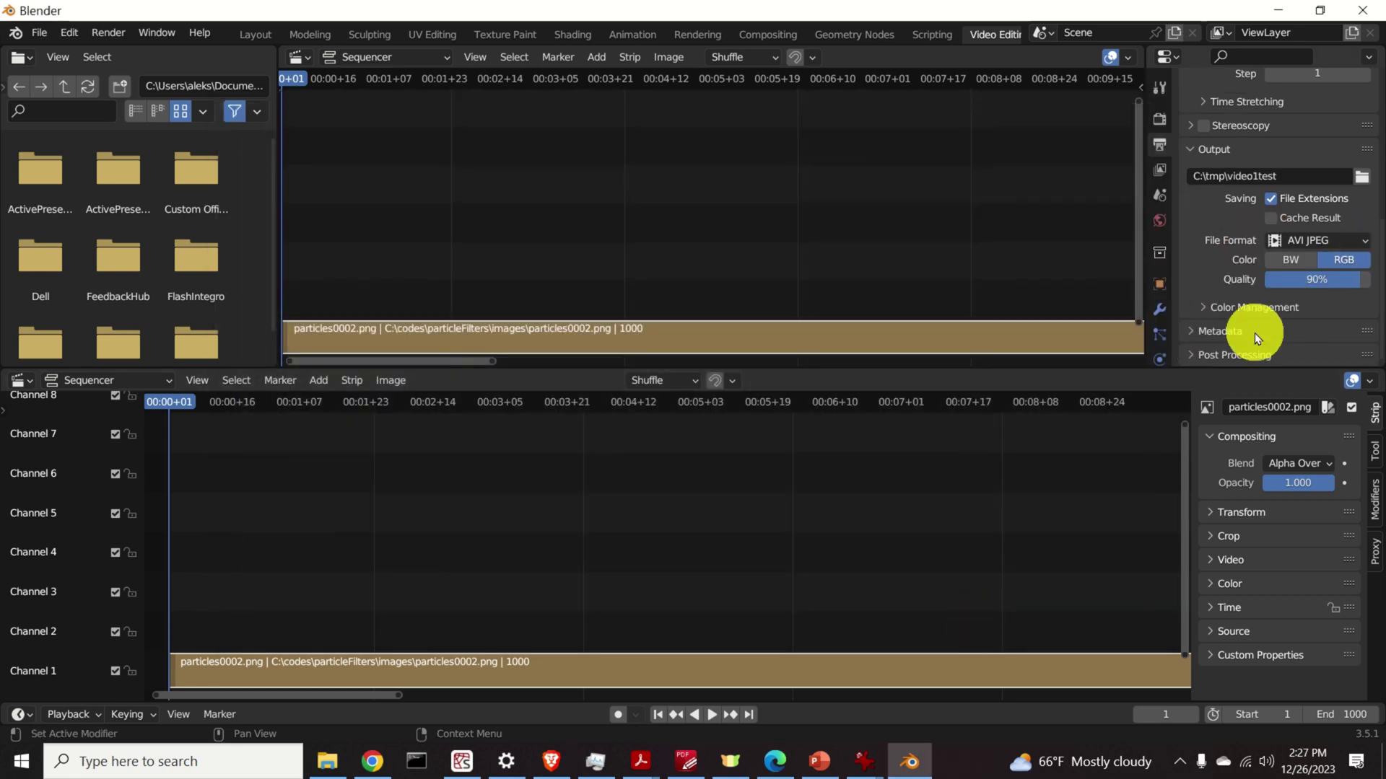
click(1366, 244)
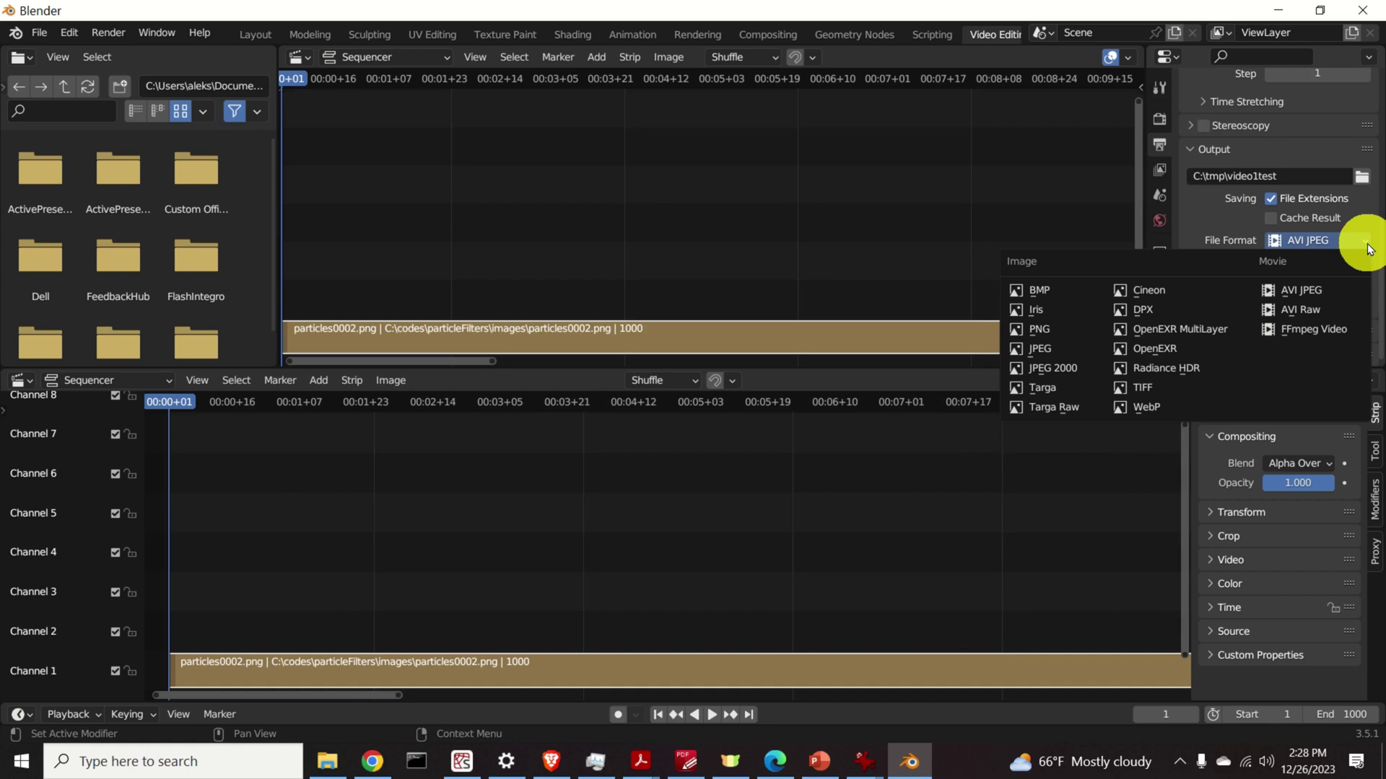
click(1312, 332)
scroll(1330, 299, down, 1)
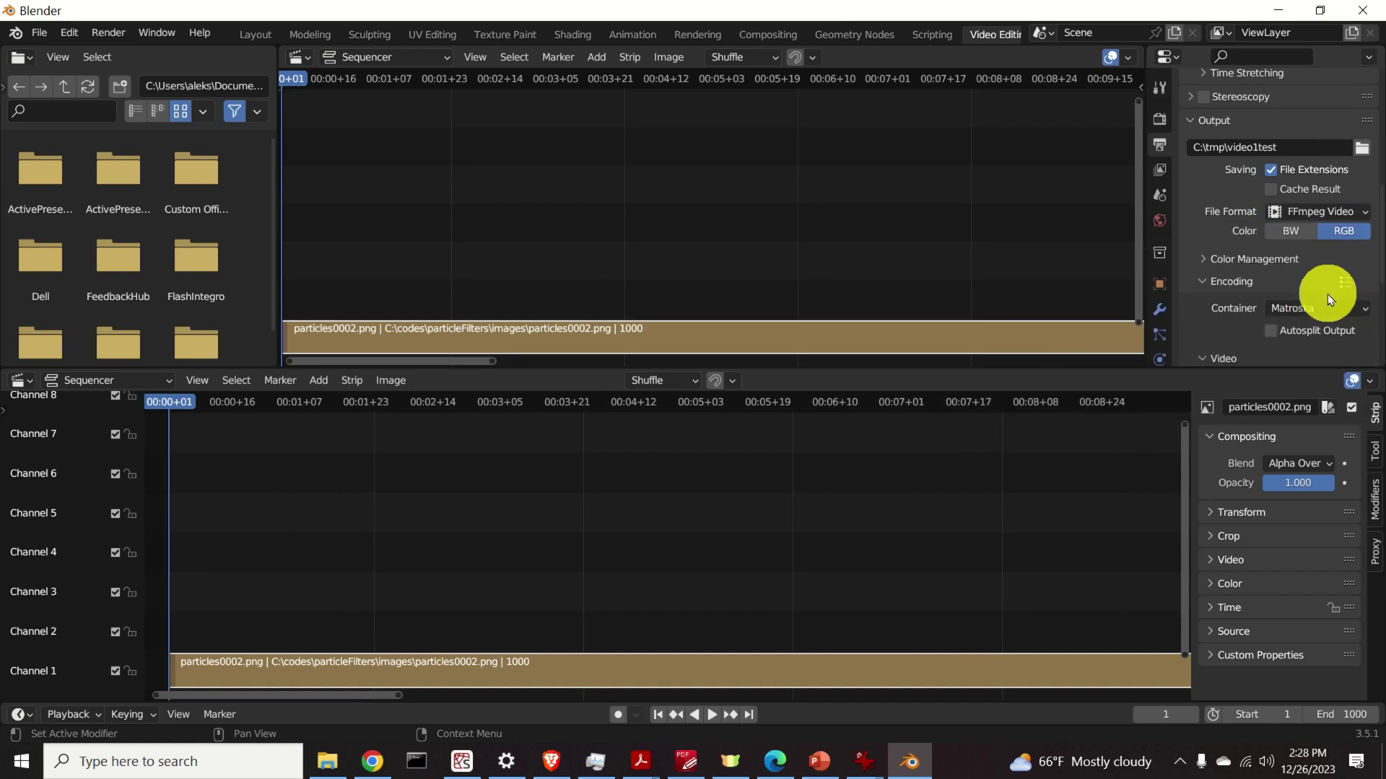
scroll(1326, 285, down, 1)
scroll(1325, 278, down, 1)
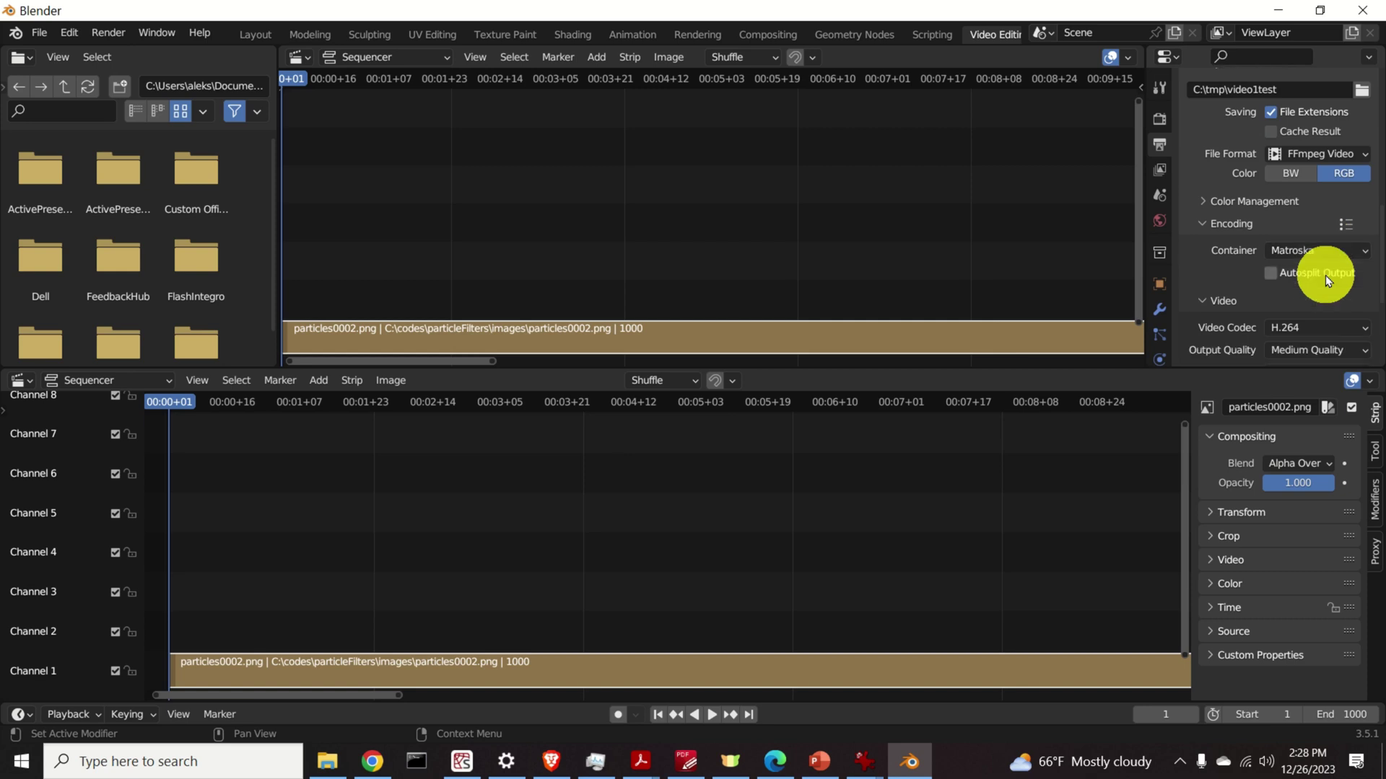
scroll(1328, 276, down, 1)
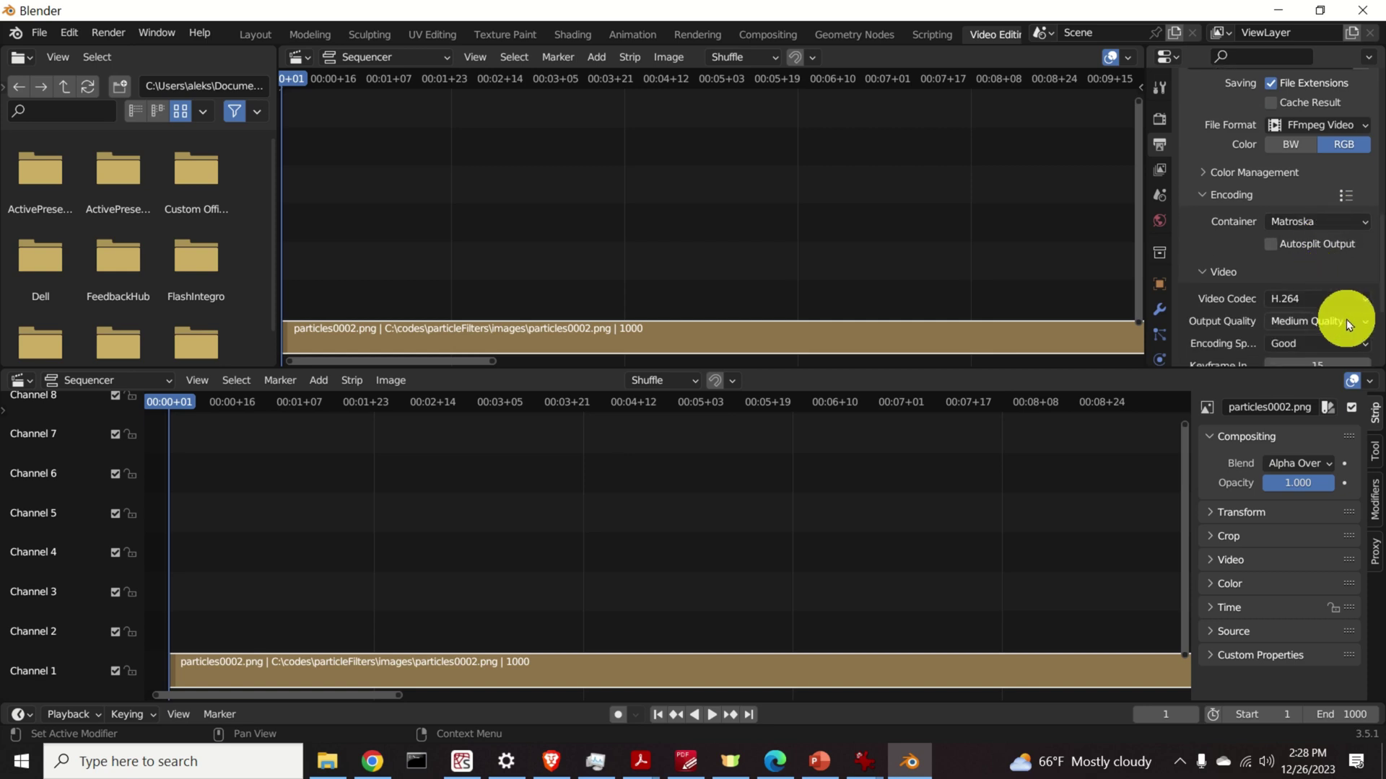
Keep the H.264 video codec and set the output quality to Lossless
click(1348, 296)
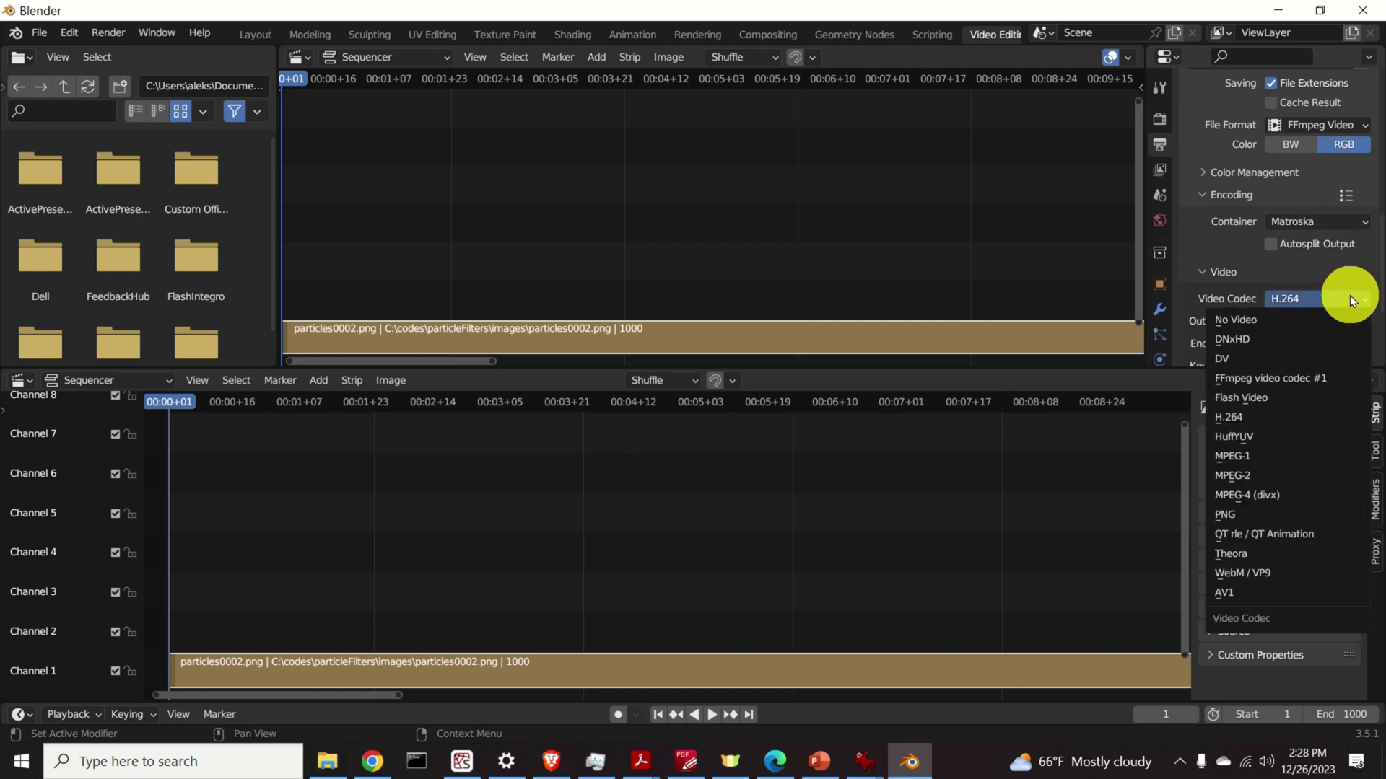
click(1299, 298)
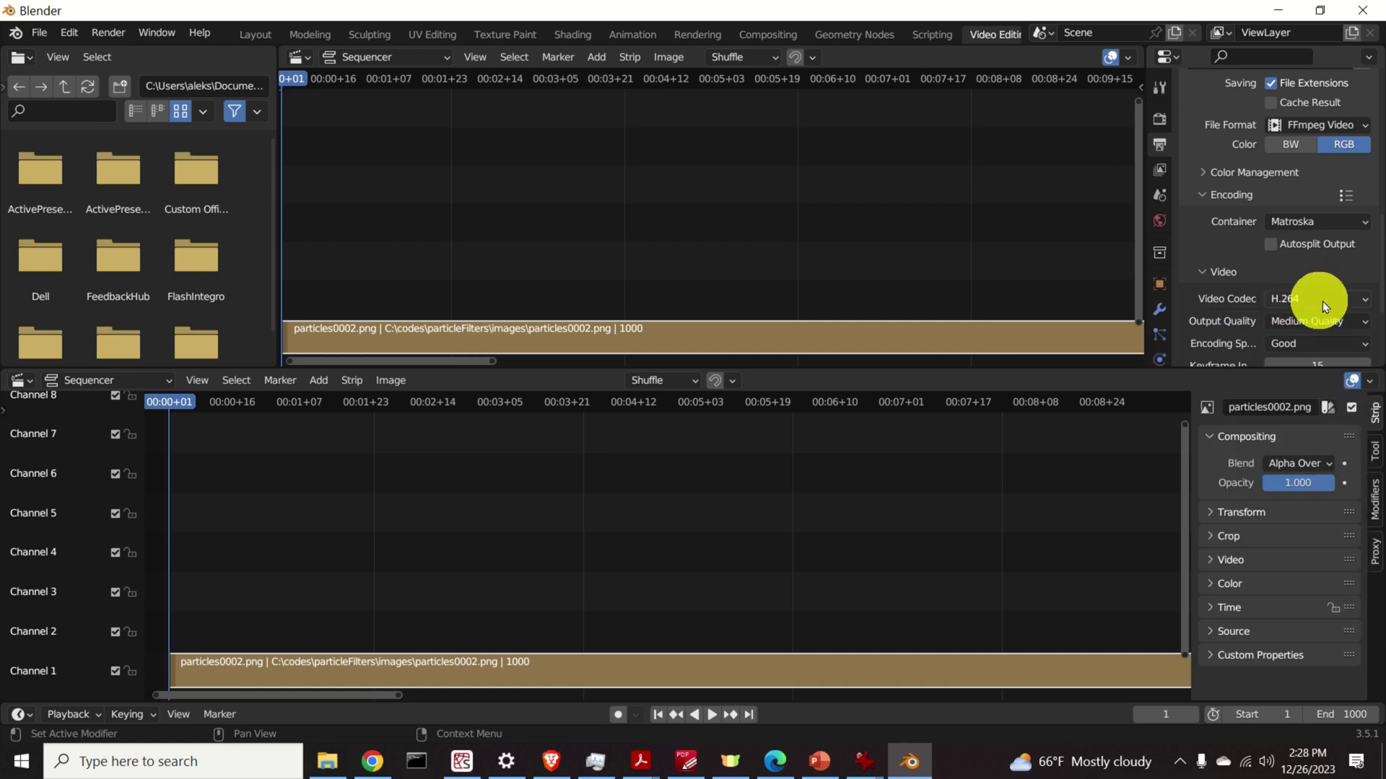
scroll(1312, 307, down, 2)
click(1351, 264)
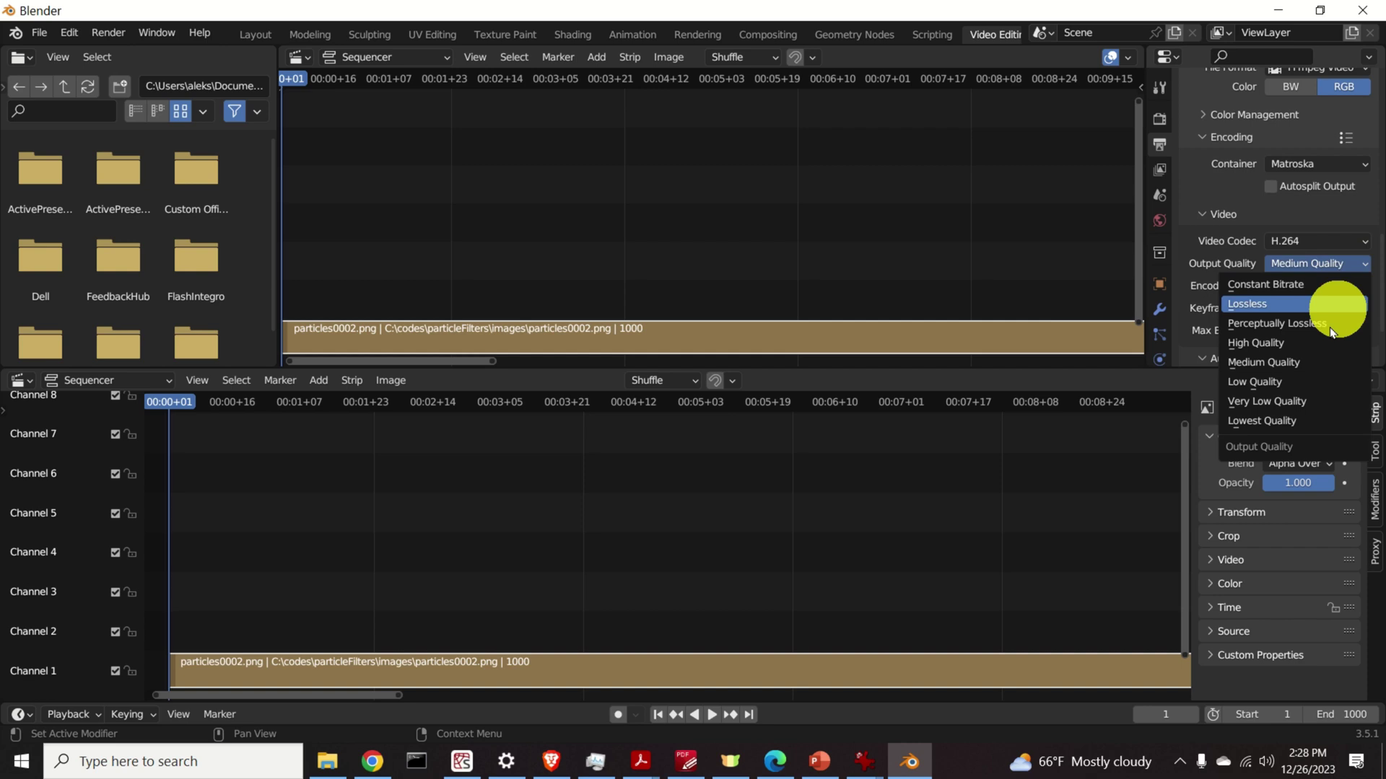
click(1292, 307)
Return to the top of the output settings and reopen the File Format list
scroll(1259, 323, down, 2)
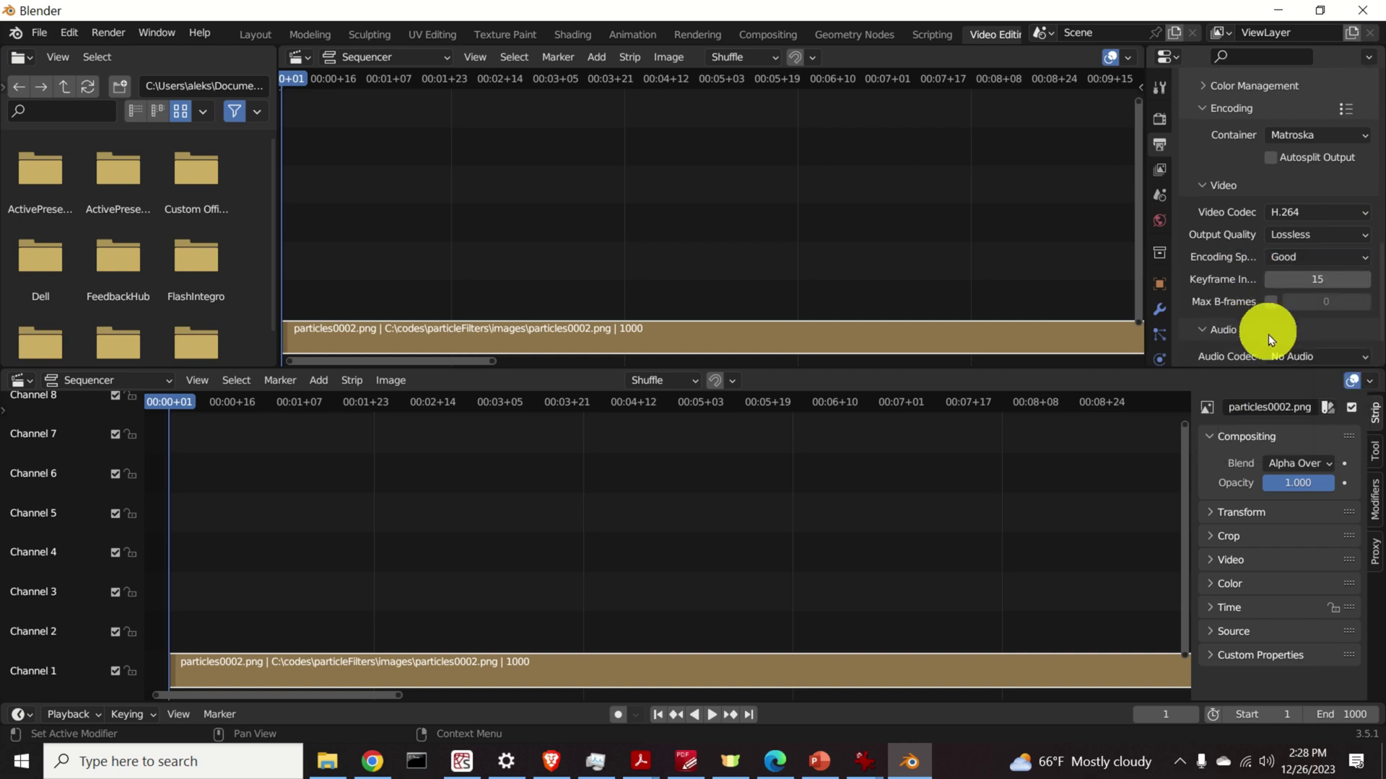
scroll(1265, 340, up, 2)
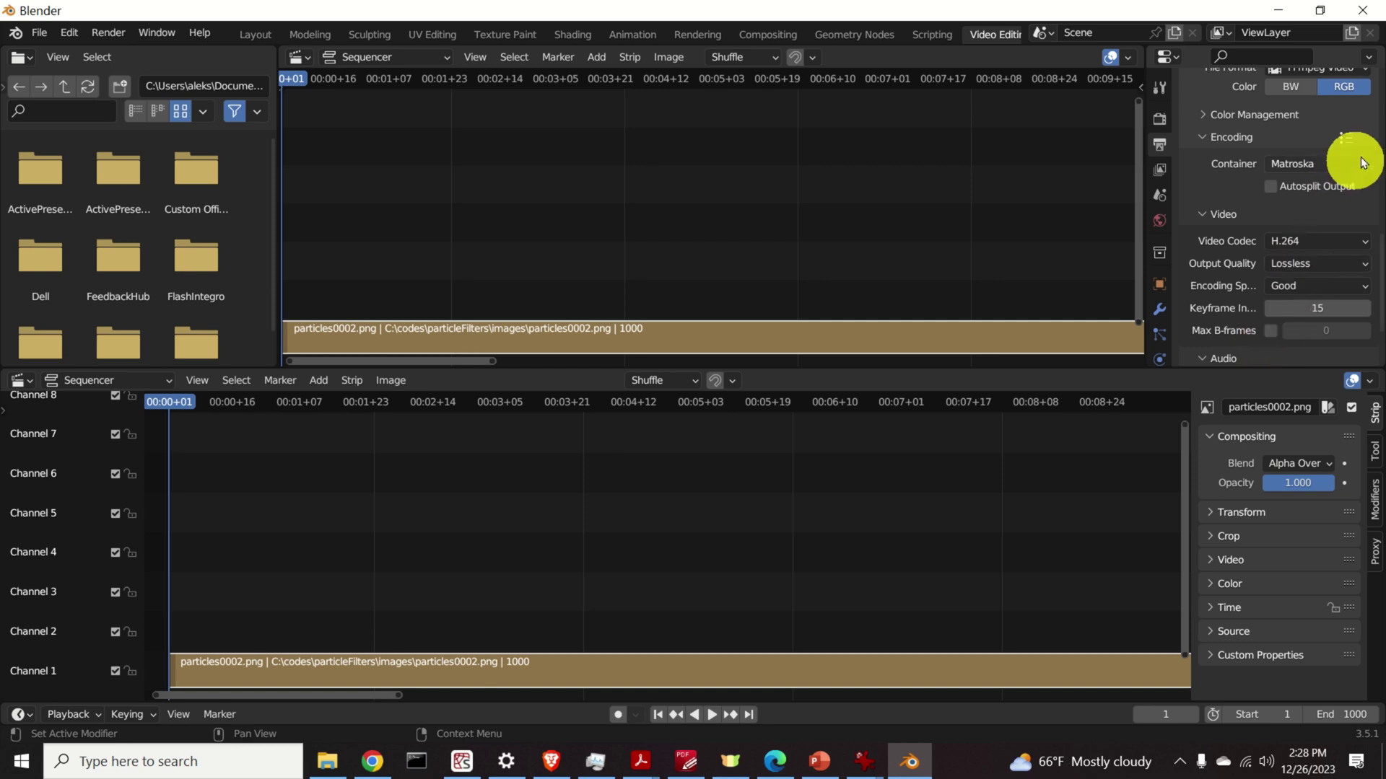
scroll(1347, 189, up, 2)
click(1351, 125)
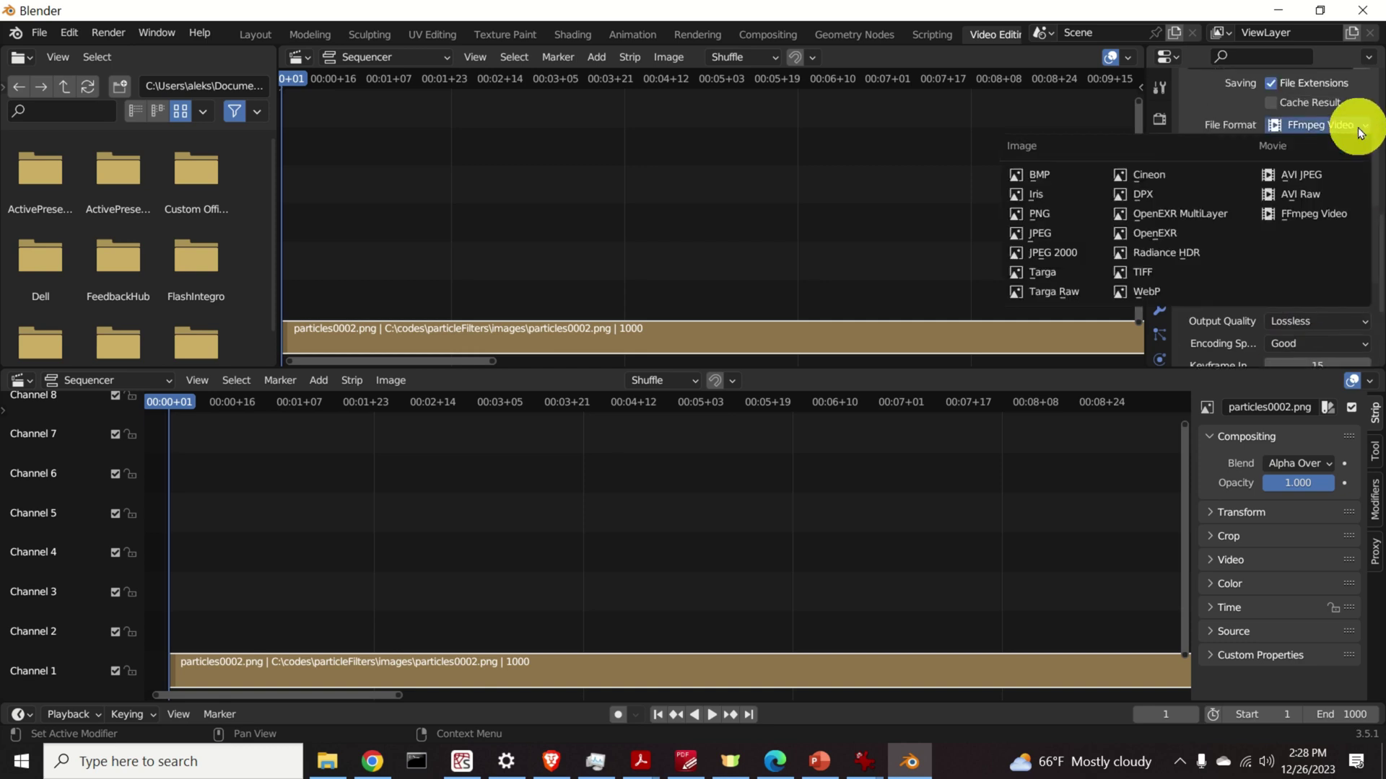
Switch the output back to AVI JPEG and render the full 1000-frame animation
click(1316, 175)
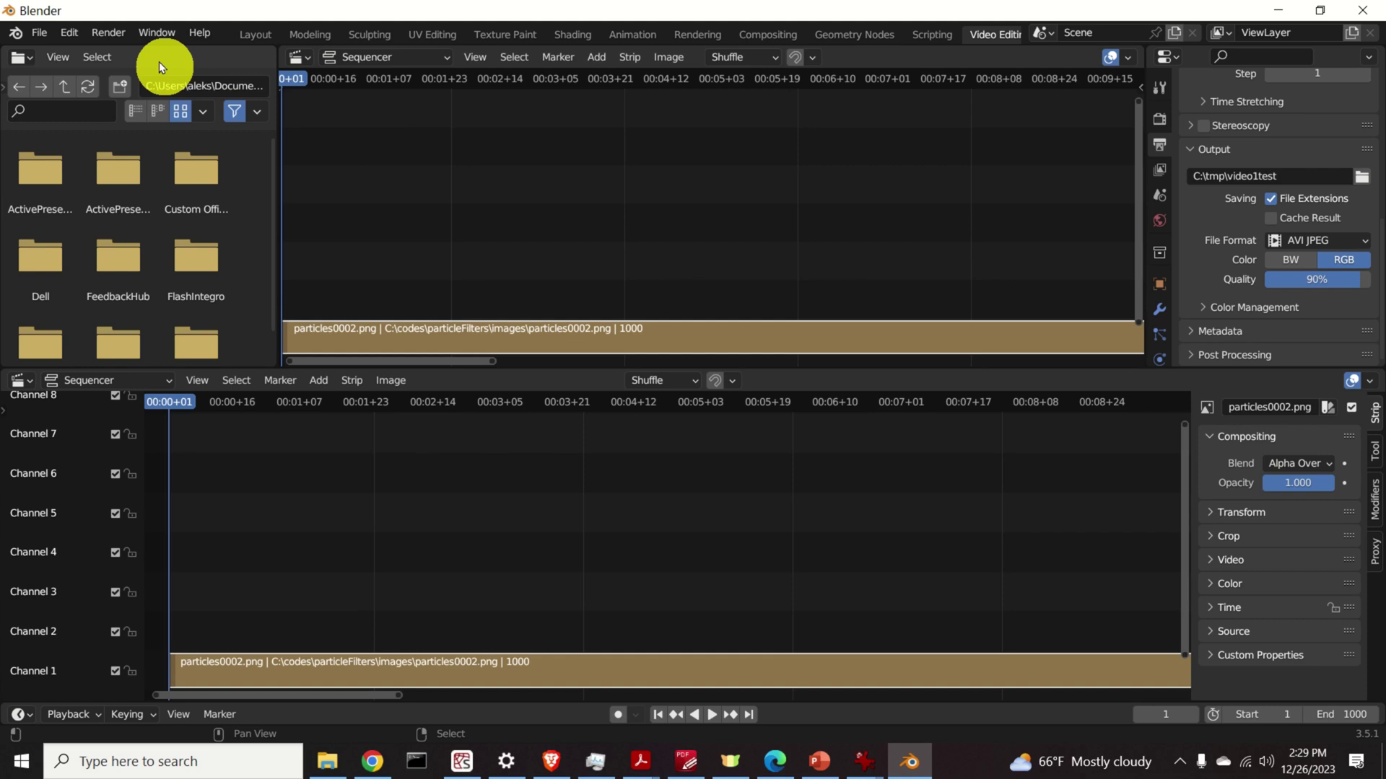
click(109, 33)
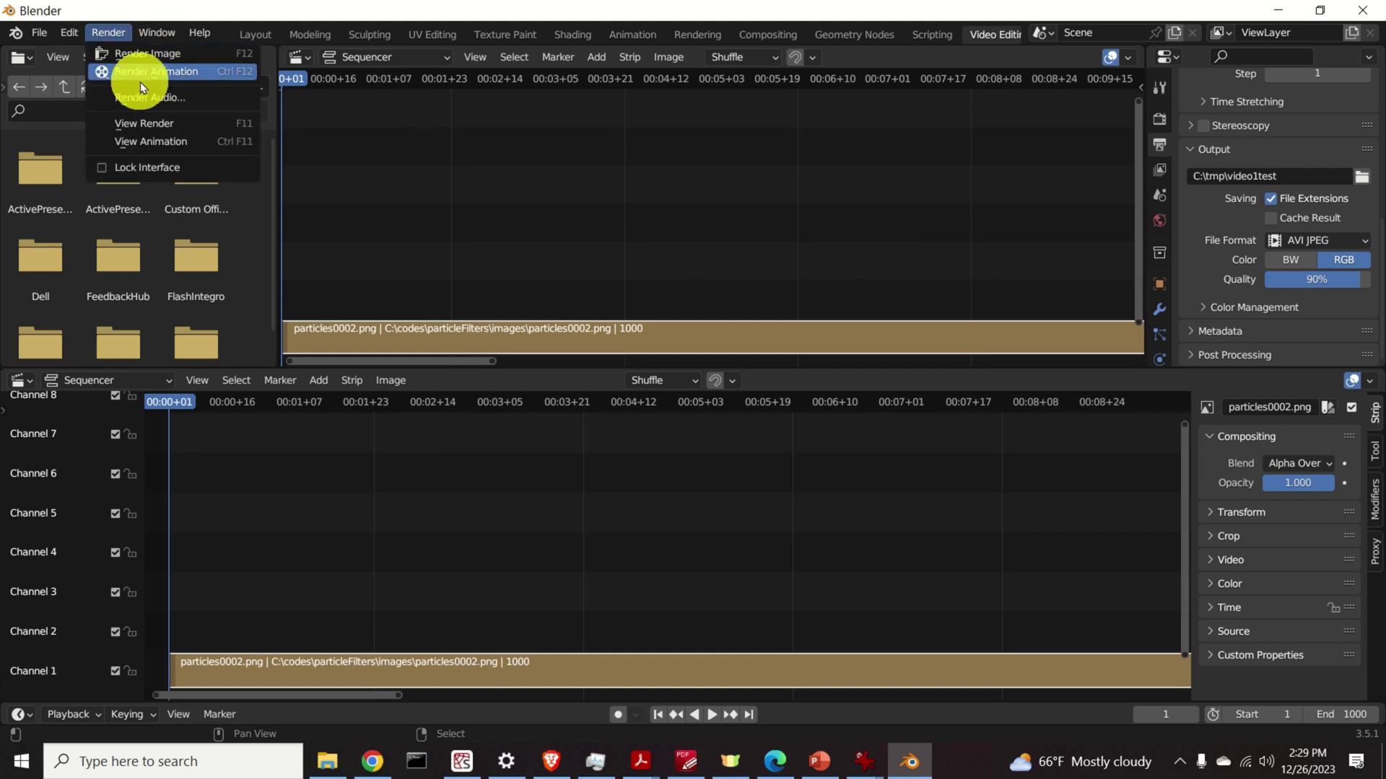
click(173, 71)
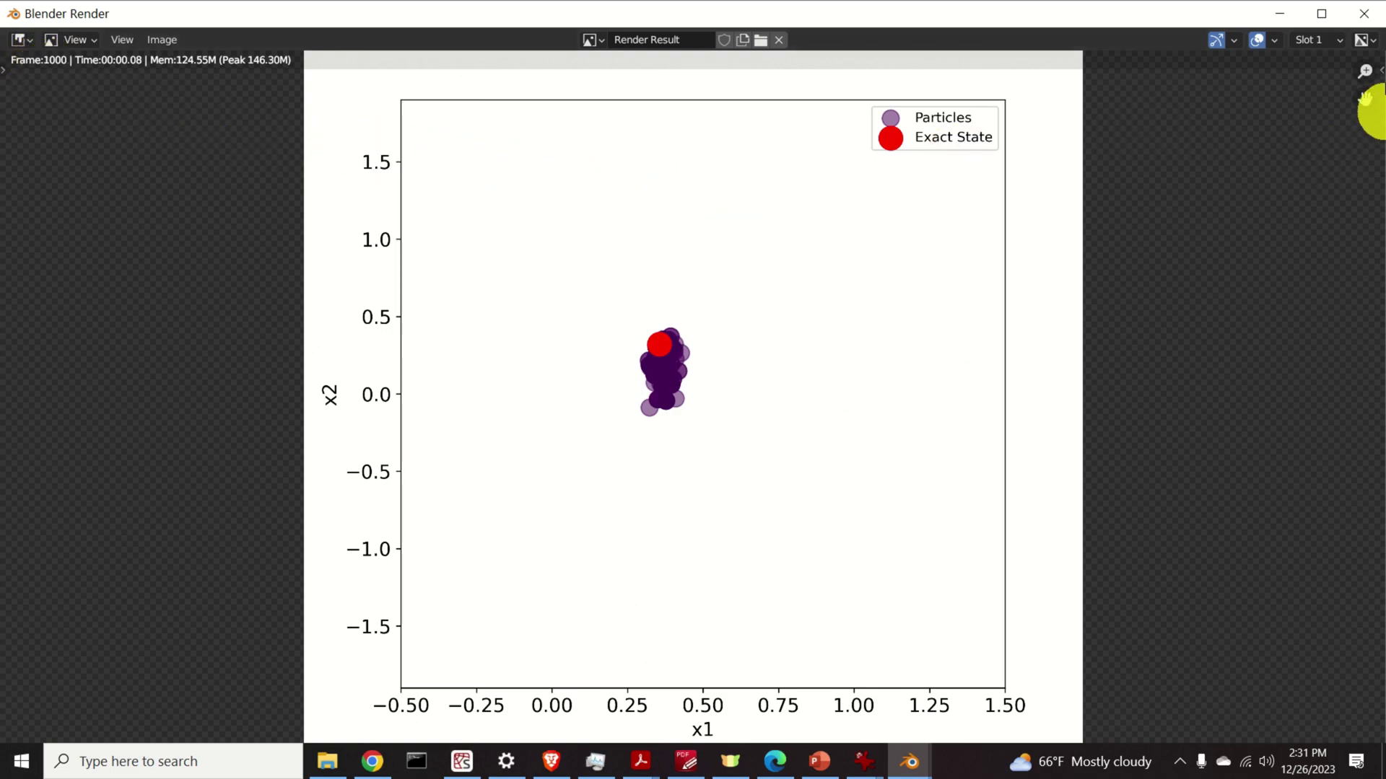
click(1279, 14)
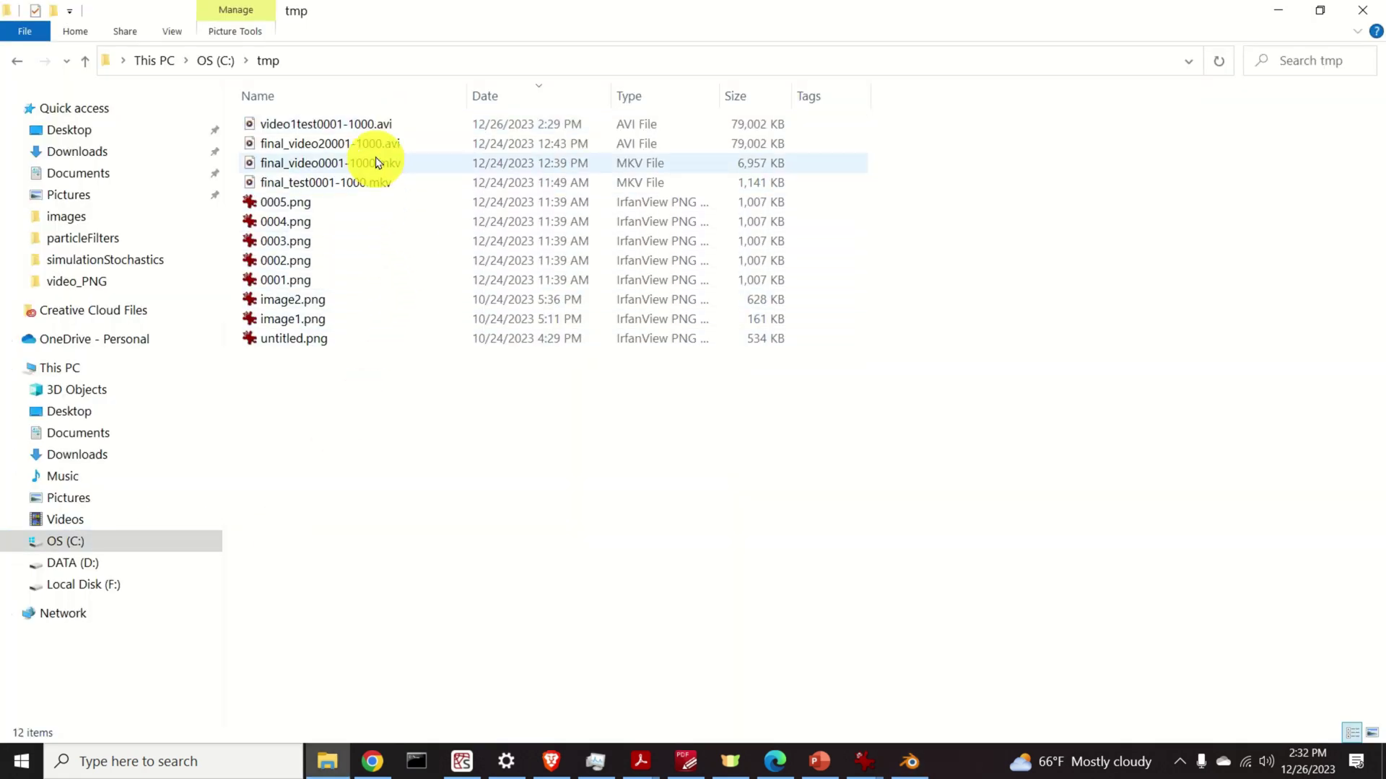
Play video1test0001-1000.avi from C:\tmp in the media player
double_click(375, 126)
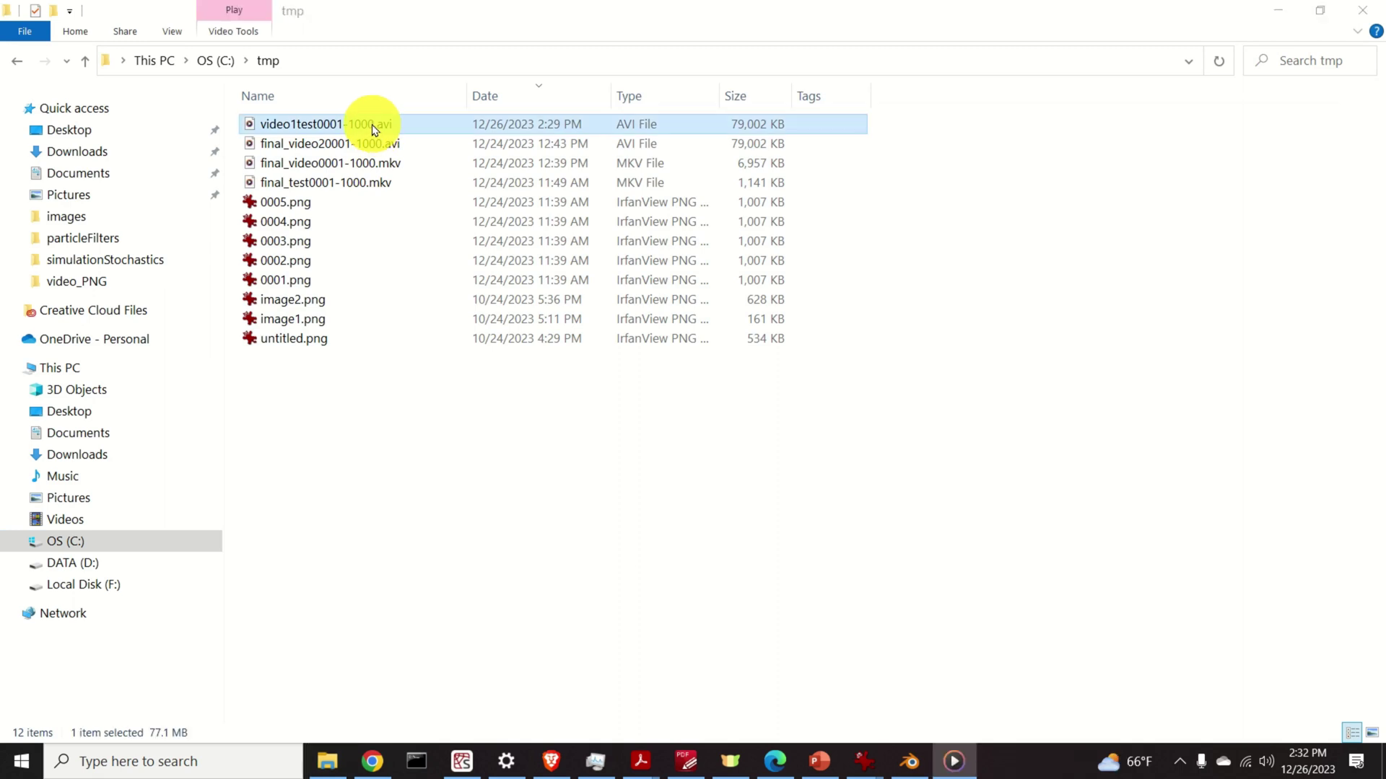